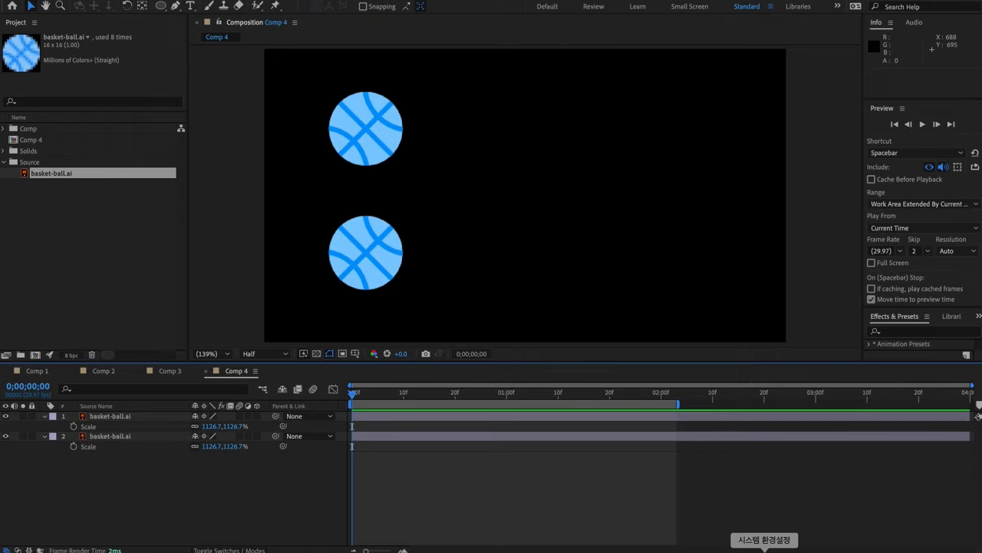
click(364, 125)
click(358, 242)
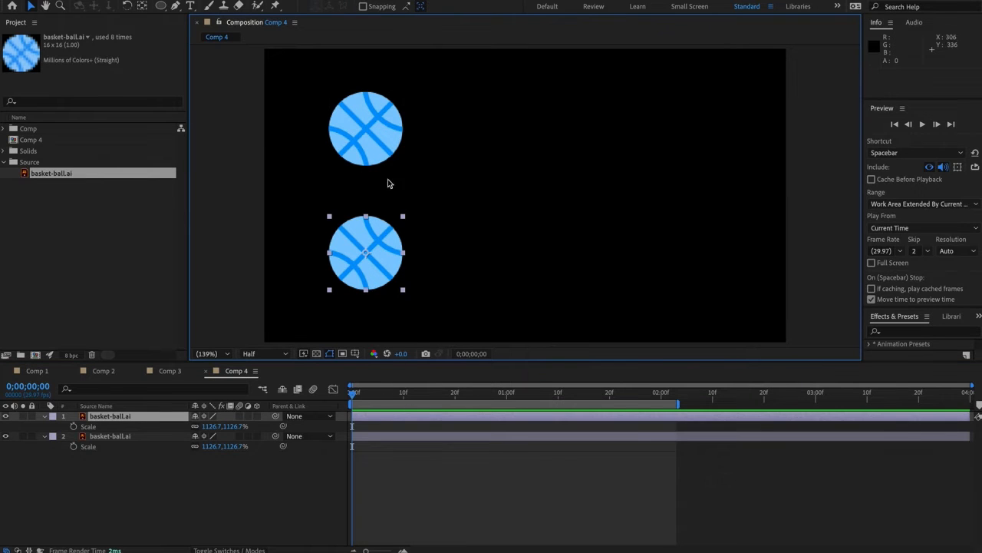
click(375, 138)
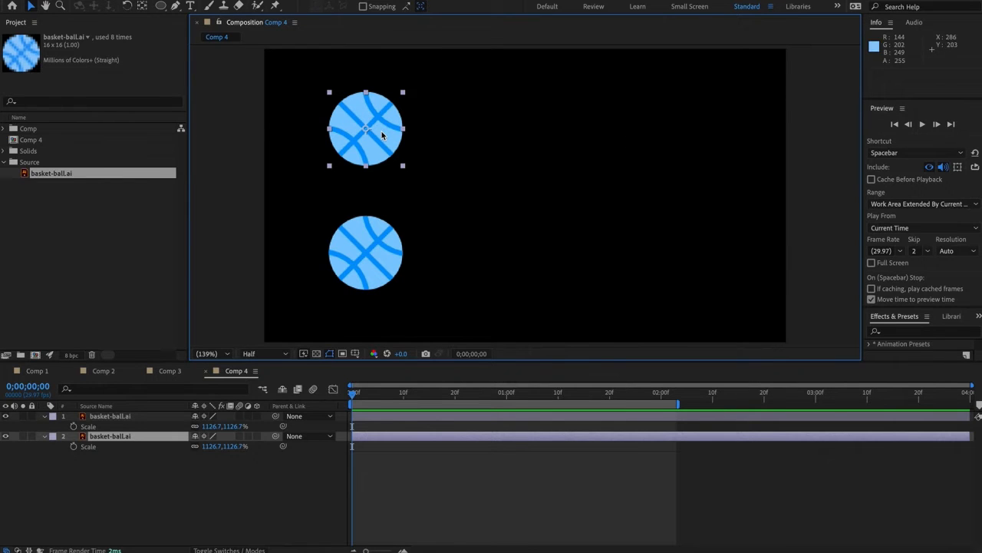
click(368, 267)
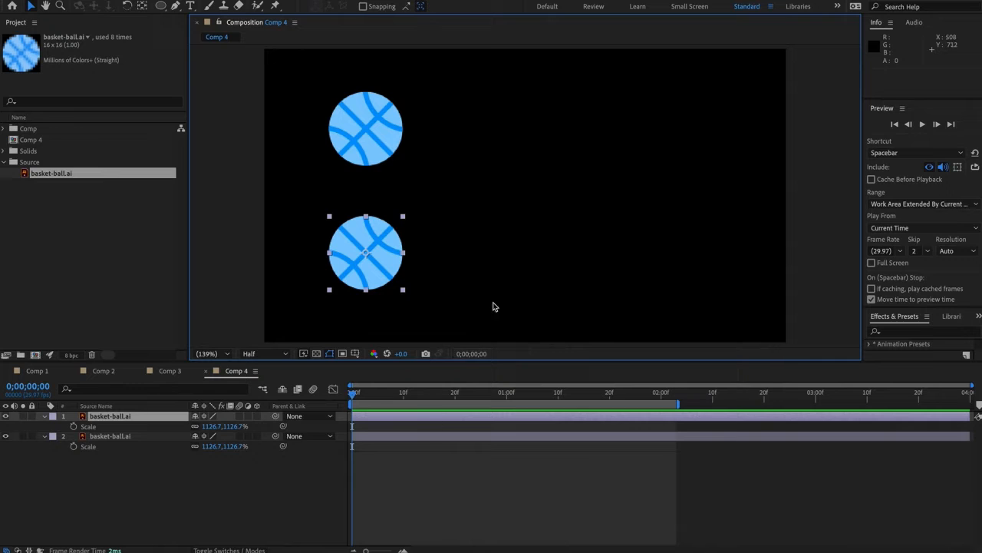
Keyframe Position on both basketball layers at 0 s, and at 0;00;01;00 move both balls horizontally to about x 1074.
click(383, 168)
shift+click(380, 269)
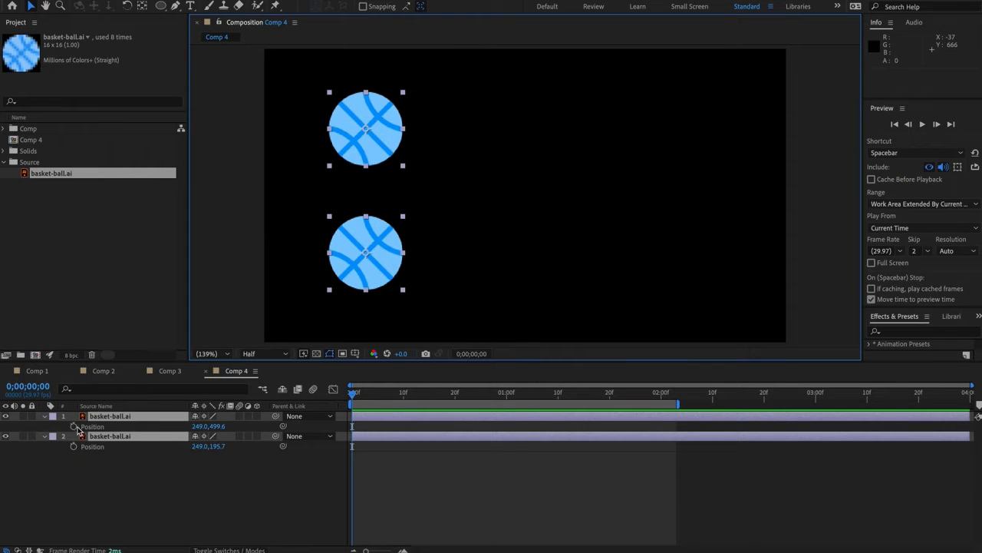
key(alt+shift+p)
drag(659, 393, 506, 405)
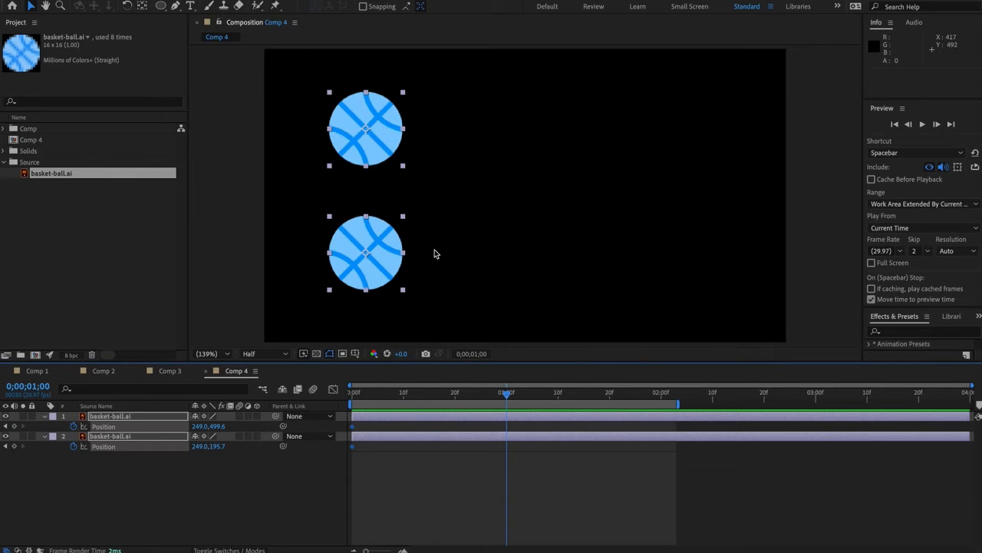
drag(378, 263, 717, 267)
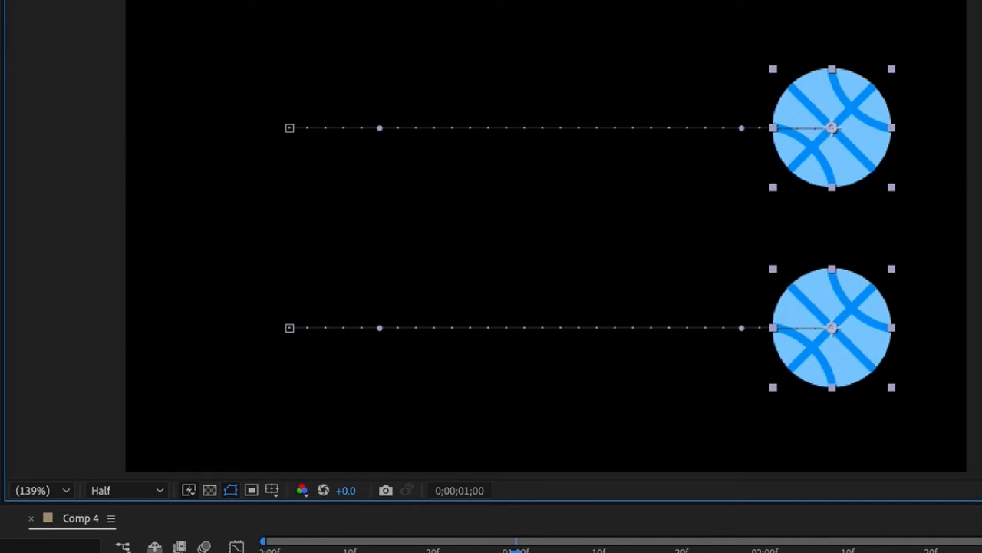
Return to the first frame and set the label colour of the upper ball's layer to Blue.
click(833, 552)
drag(516, 551, 265, 551)
click(258, 92)
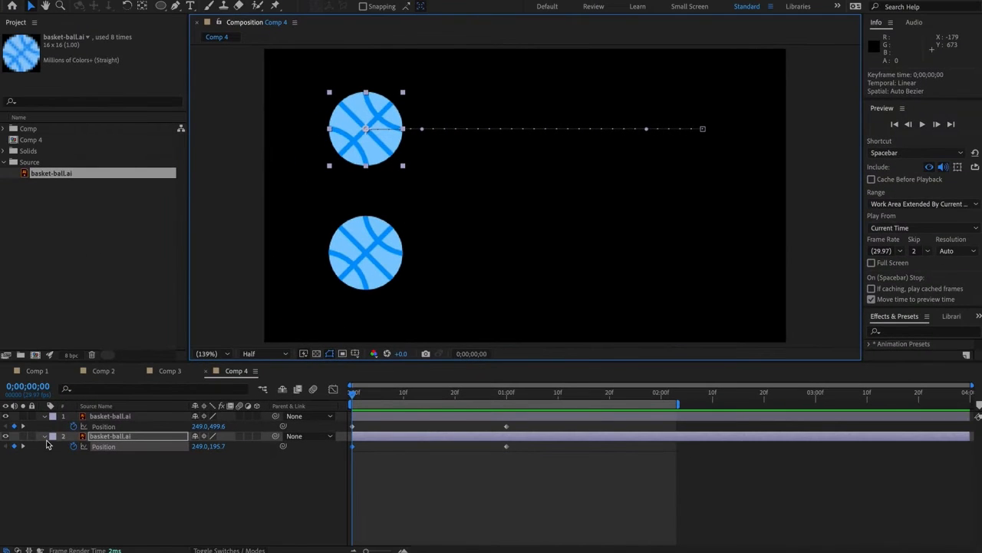
click(52, 436)
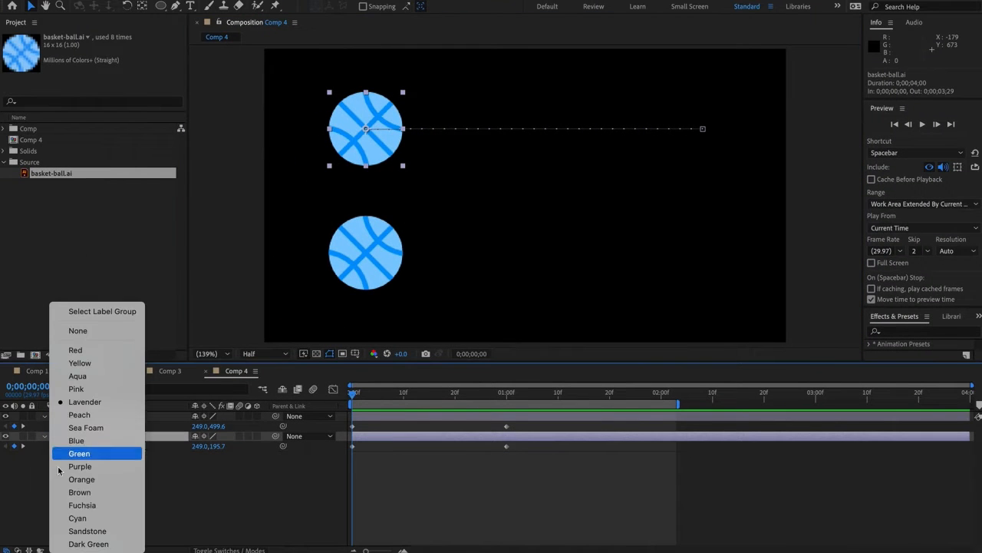
click(96, 443)
click(561, 516)
Set the label colour of the lower ball's layer to Red.
click(404, 415)
click(51, 417)
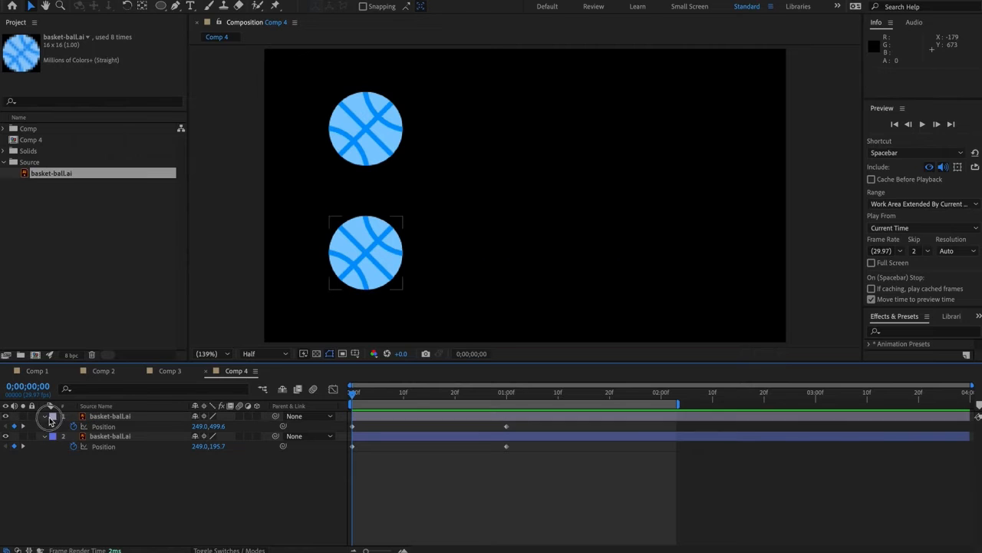
click(51, 417)
click(76, 346)
click(603, 496)
click(447, 416)
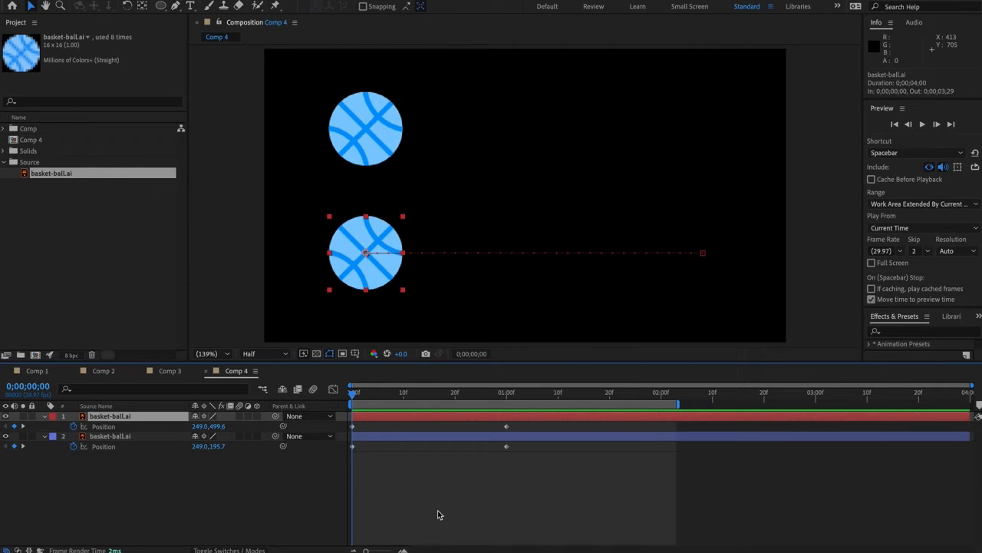
Apply Easy Ease Out to the lower ball's first Position keyframe at 0 s.
click(353, 426)
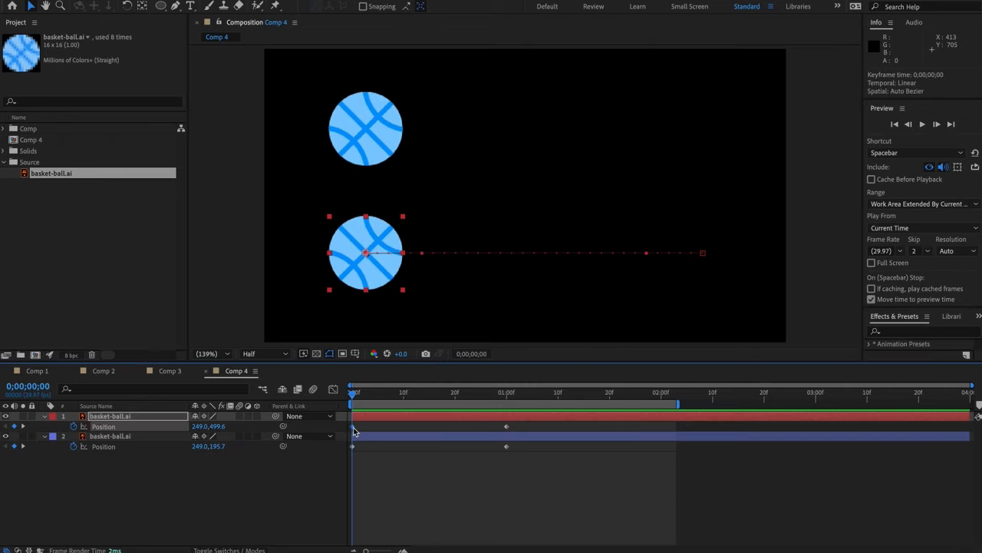
right_click(352, 427)
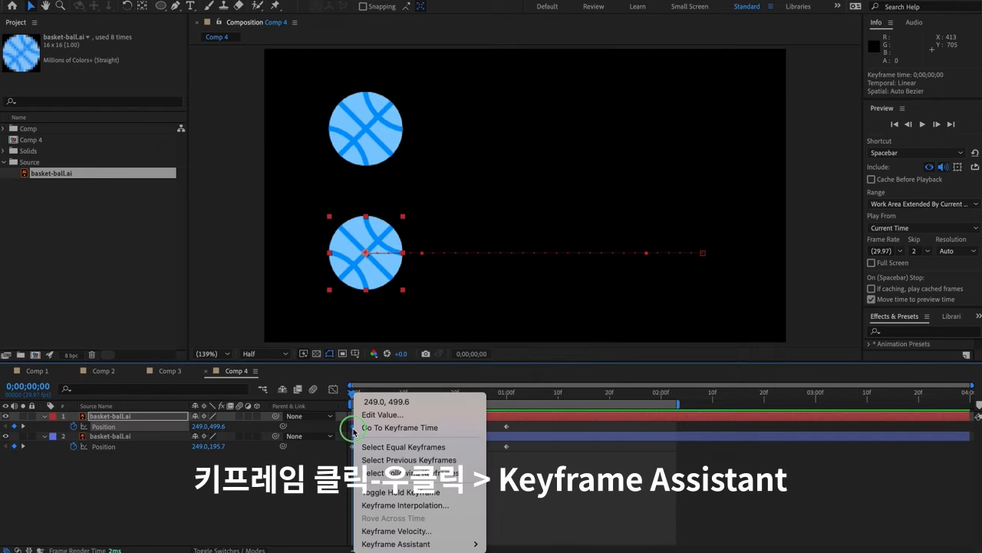
mouse_move(471, 544)
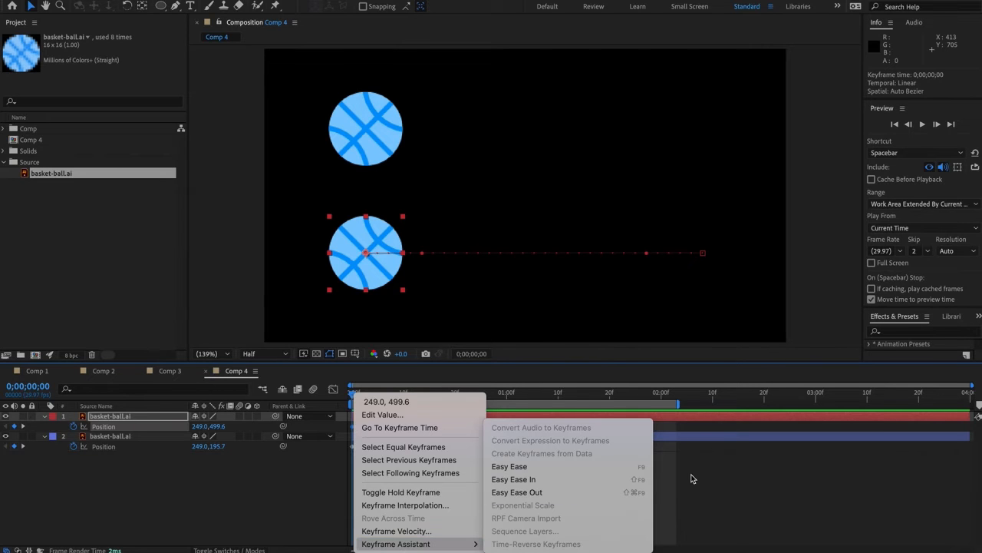
click(576, 492)
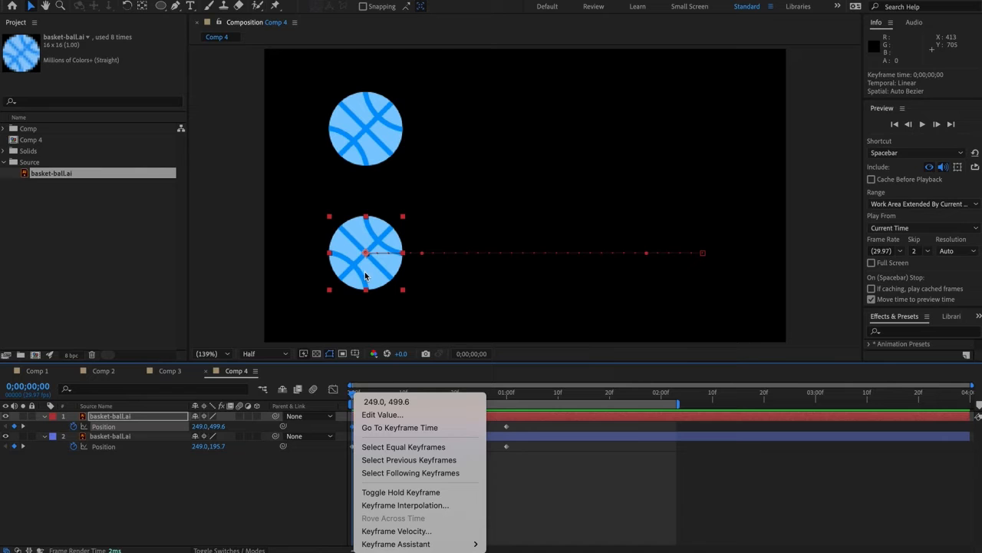
mouse_move(452, 550)
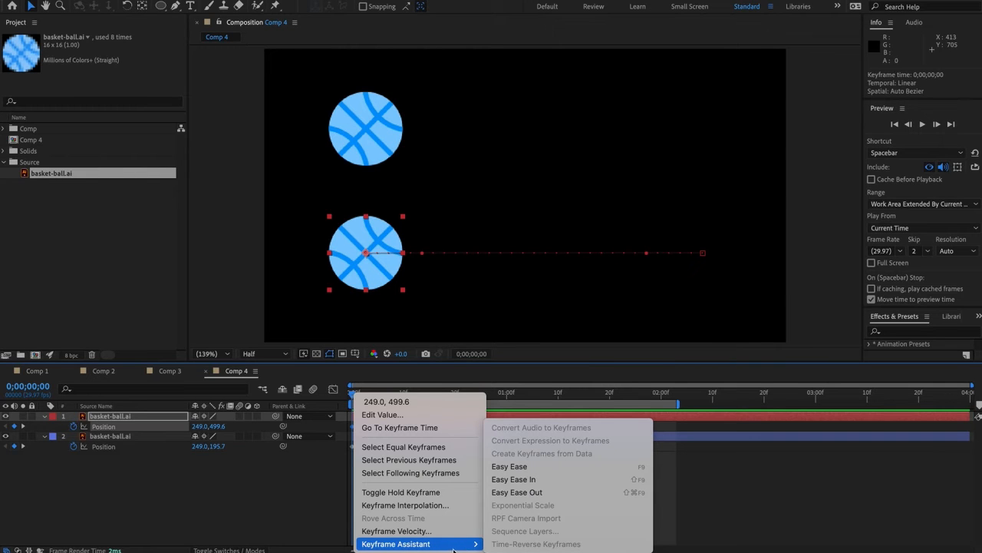
click(565, 492)
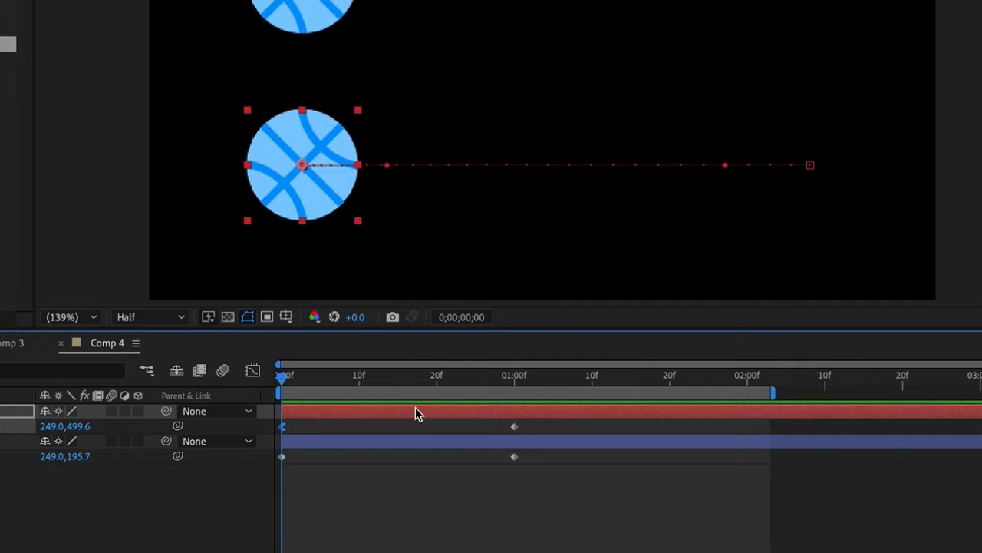
Apply Easy Ease In to the lower ball's second Position keyframe at 1 s.
click(514, 426)
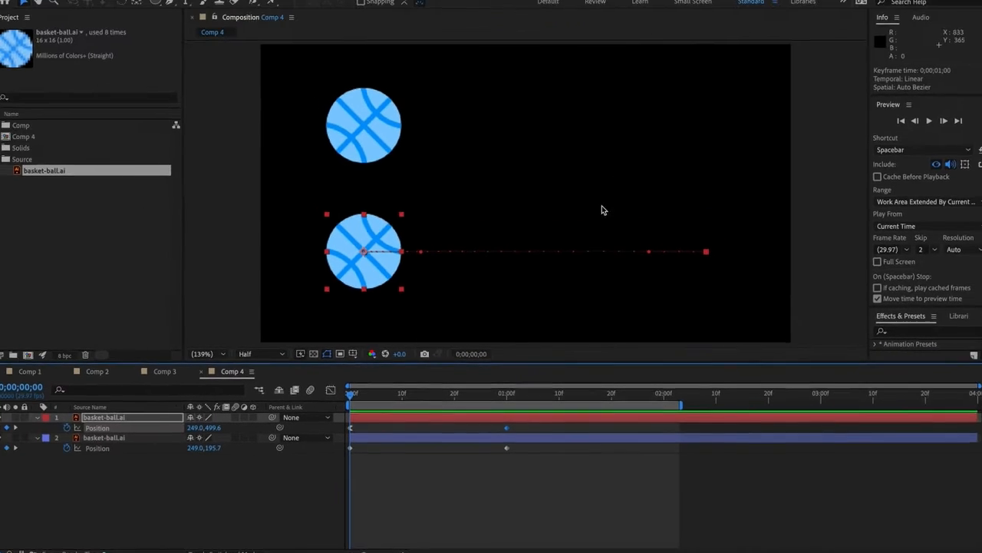
right_click(507, 427)
mouse_move(560, 544)
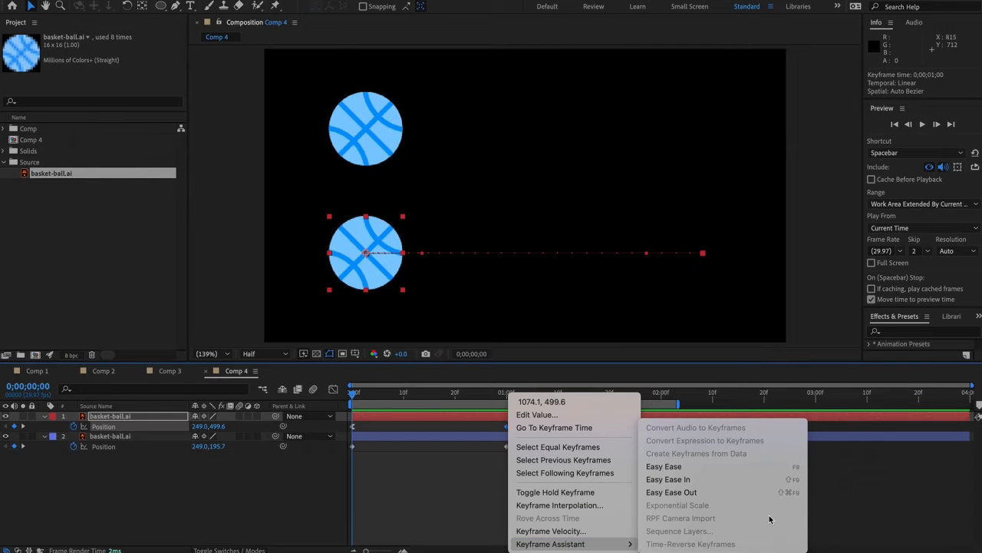
click(739, 483)
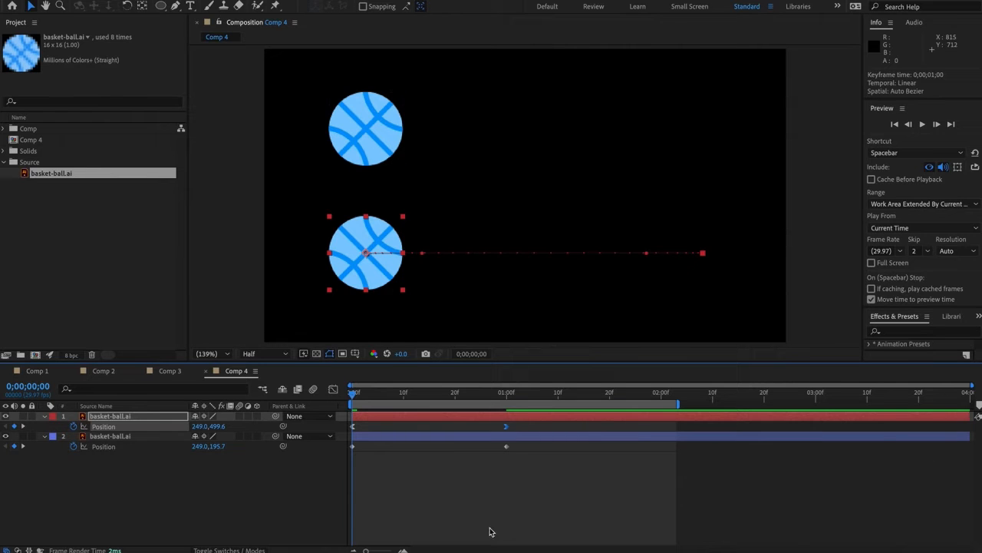
Play the animation to compare the eased lower ball with the linear upper ball.
key(space)
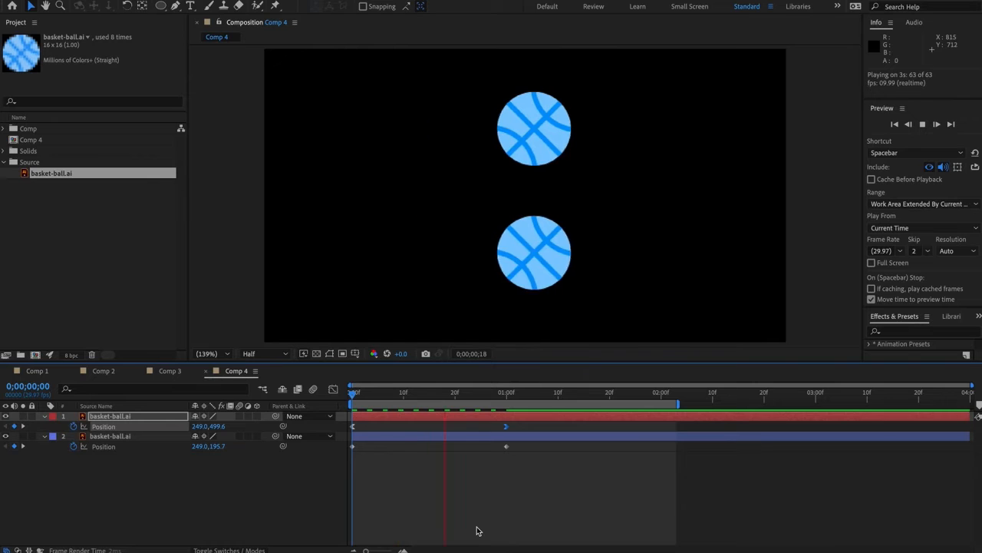
key(space)
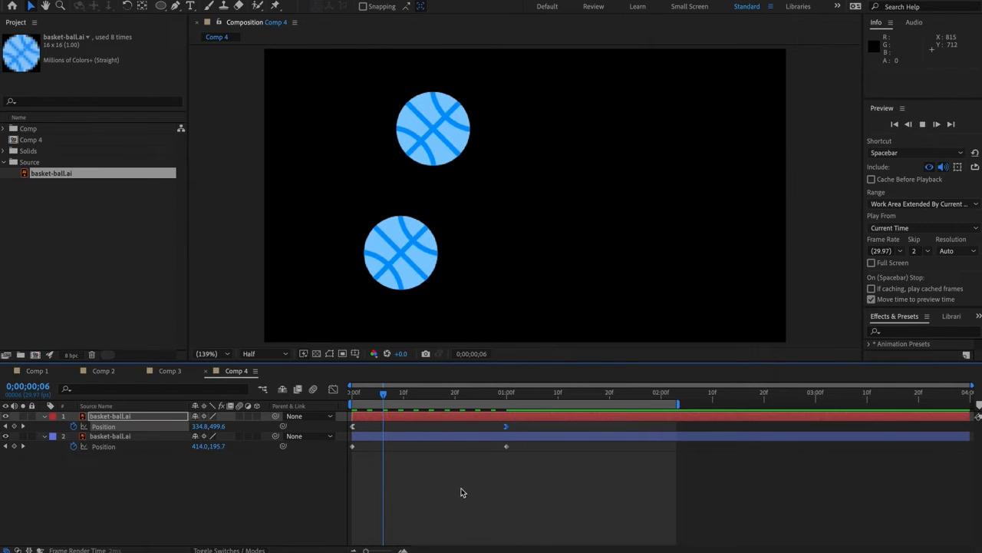
key(space)
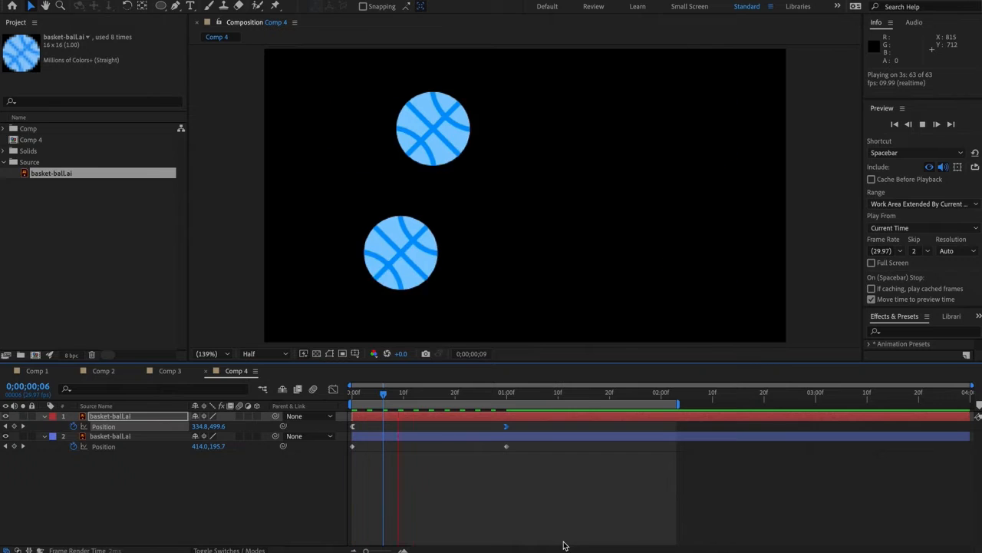
click(506, 424)
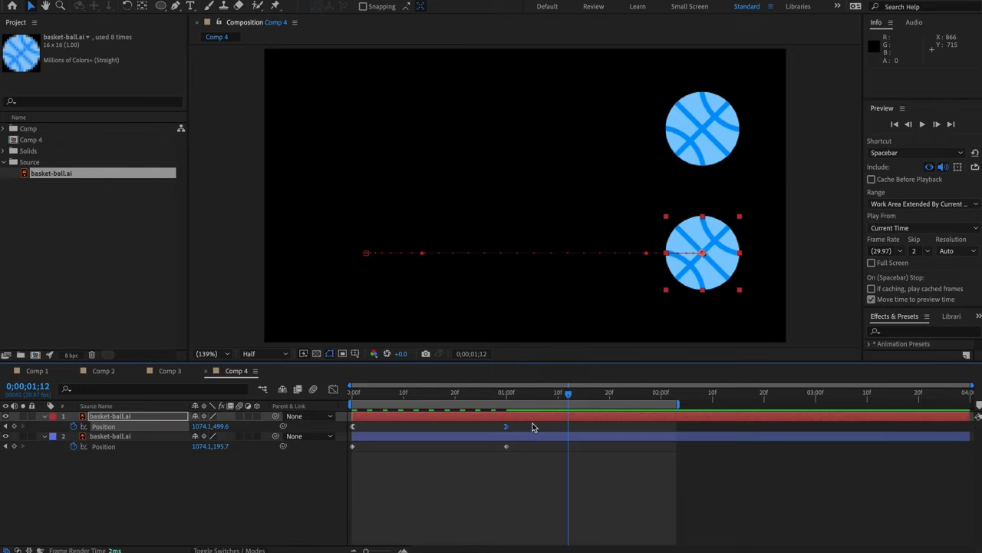
drag(532, 423, 451, 435)
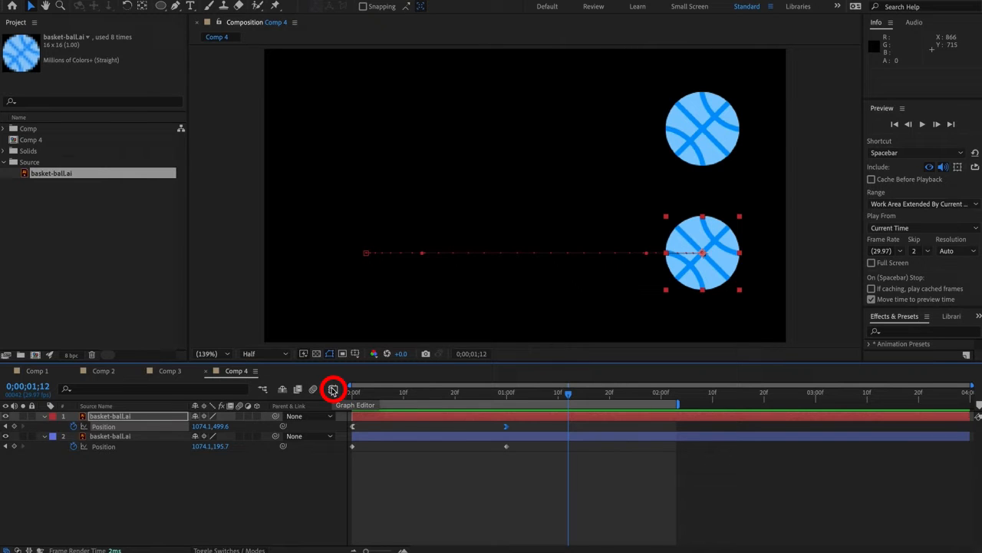
Show the lower ball's Position speed graph and extend the first keyframe's ease handle to about frame 12.
click(333, 389)
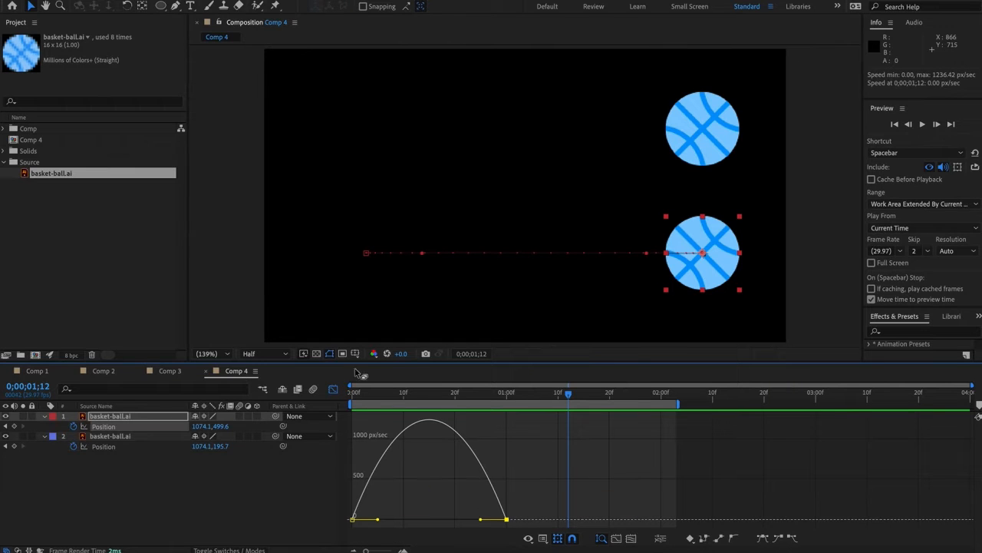
mouse_move(405, 455)
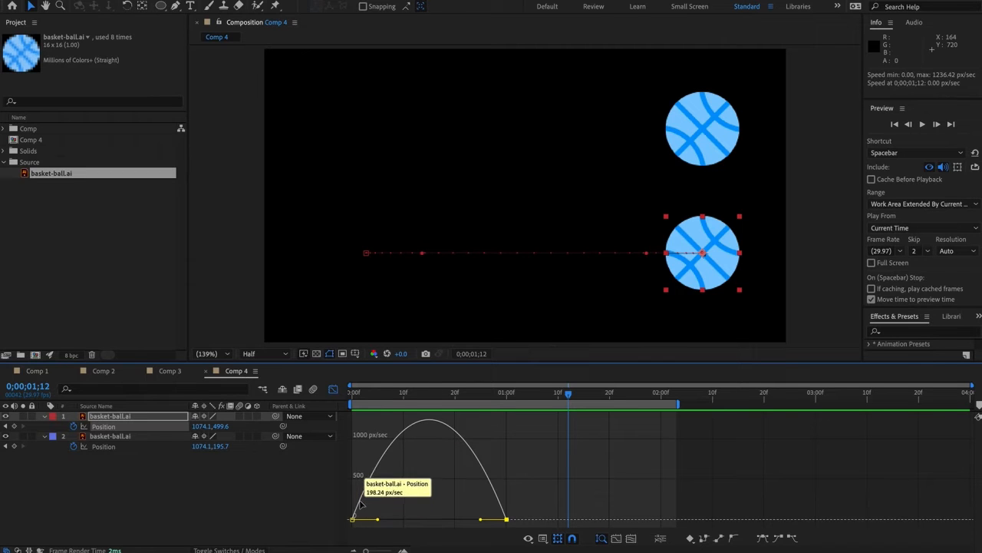
mouse_move(417, 430)
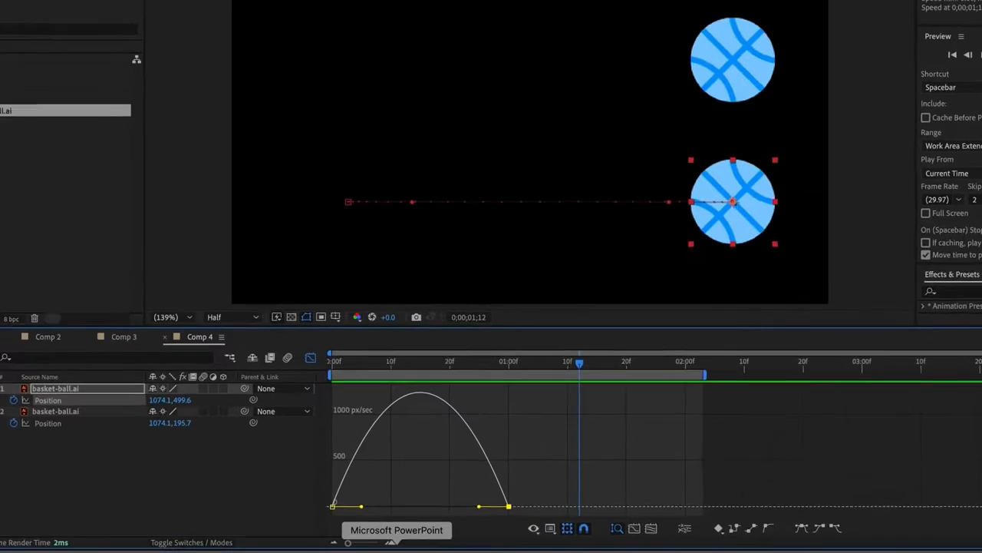
click(335, 507)
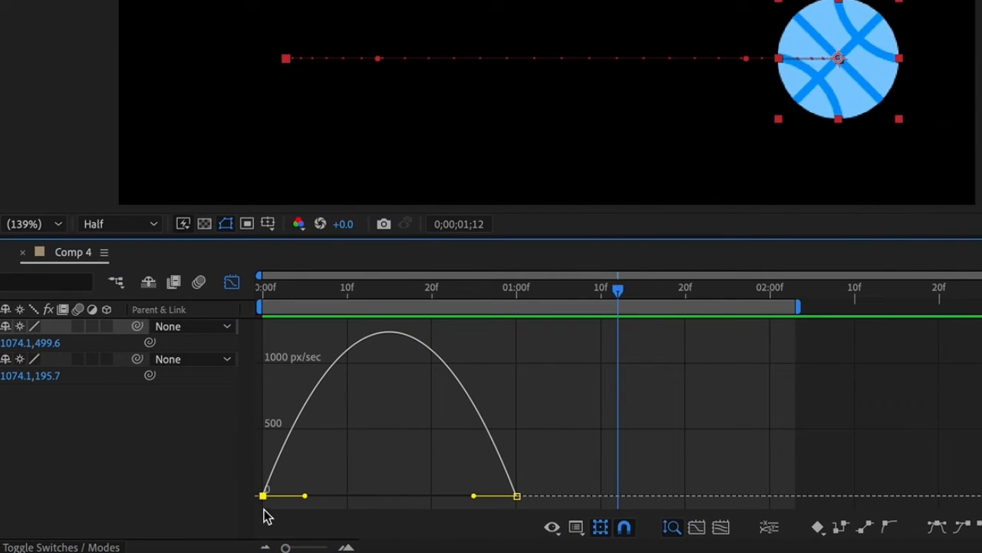
click(518, 496)
click(306, 497)
drag(306, 496, 361, 499)
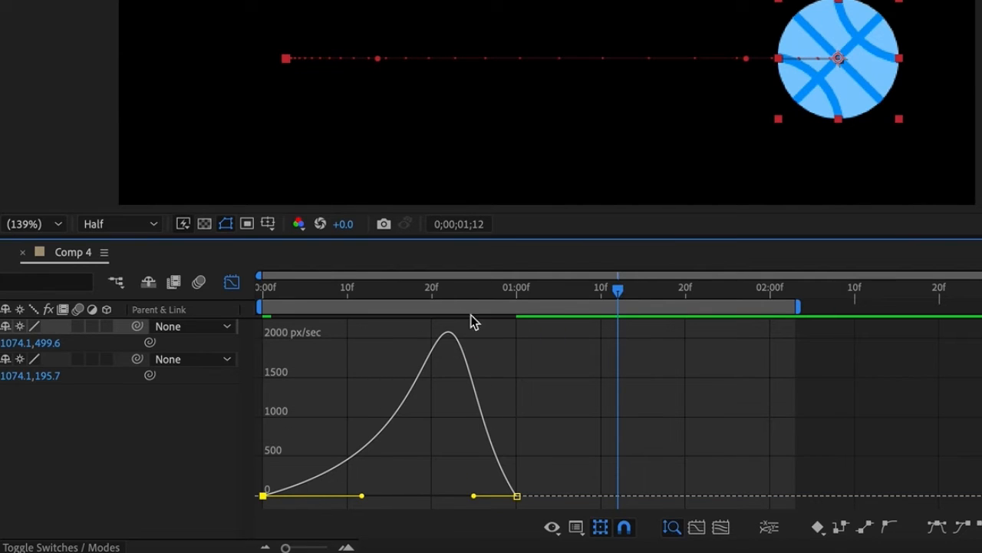
Extend the second keyframe's ease handle back to about frame 19, and slightly shorten both handles to refine the central speed peak.
click(472, 496)
drag(470, 496, 423, 496)
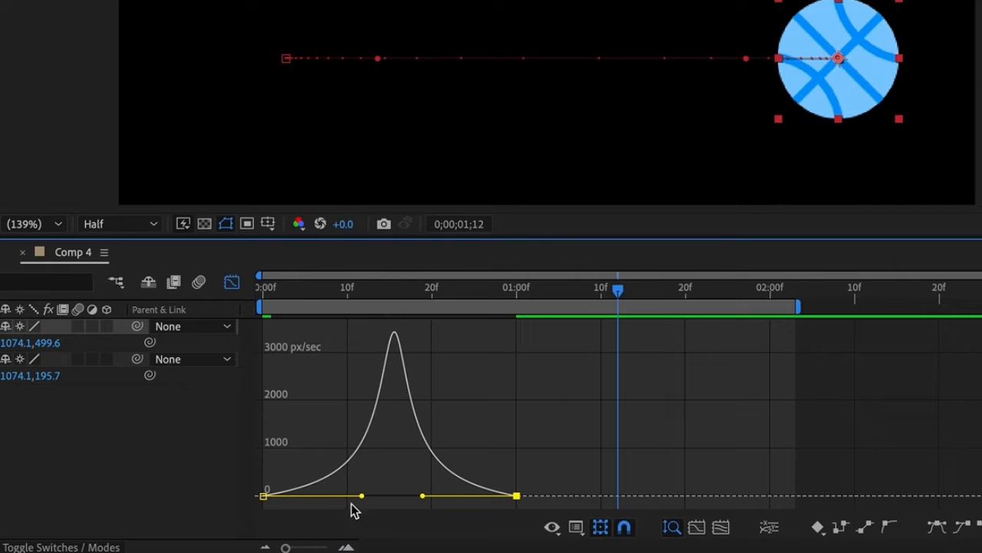
drag(362, 497, 355, 497)
drag(423, 496, 427, 496)
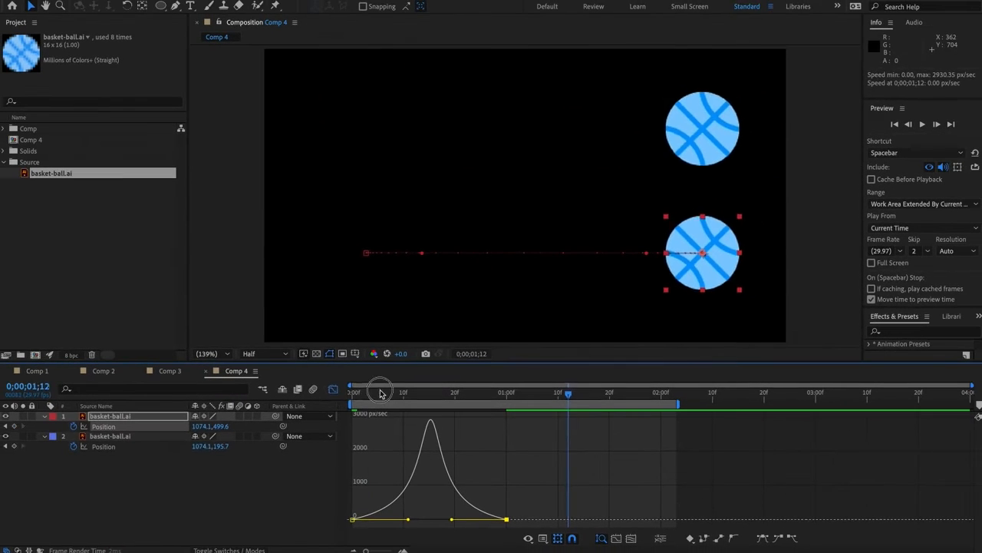
Preview the lower ball's reshaped speed curve from the first frame.
key(Home)
key(space)
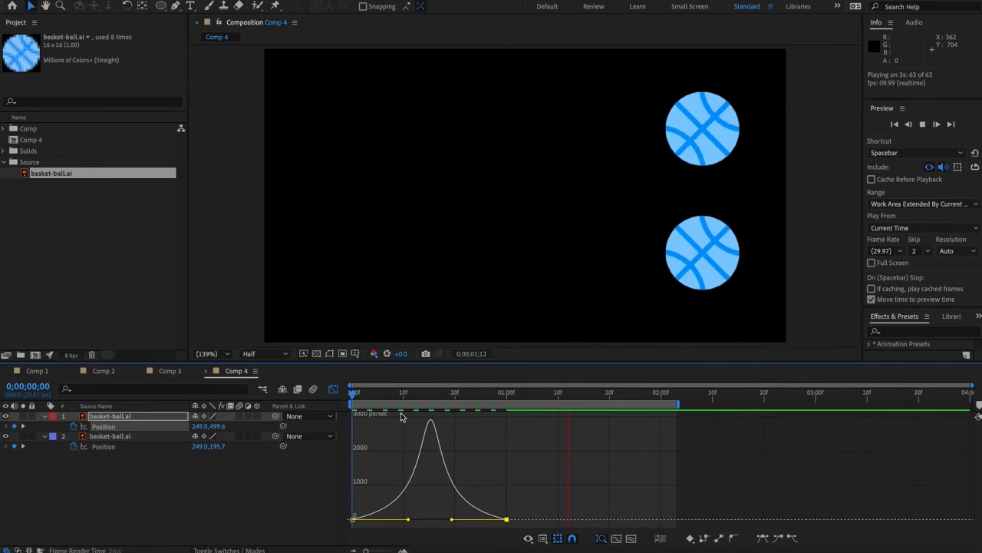
key(space)
Switch the timeline between the speed graph and the keyframe view, finishing with the Graph Editor closed.
click(333, 389)
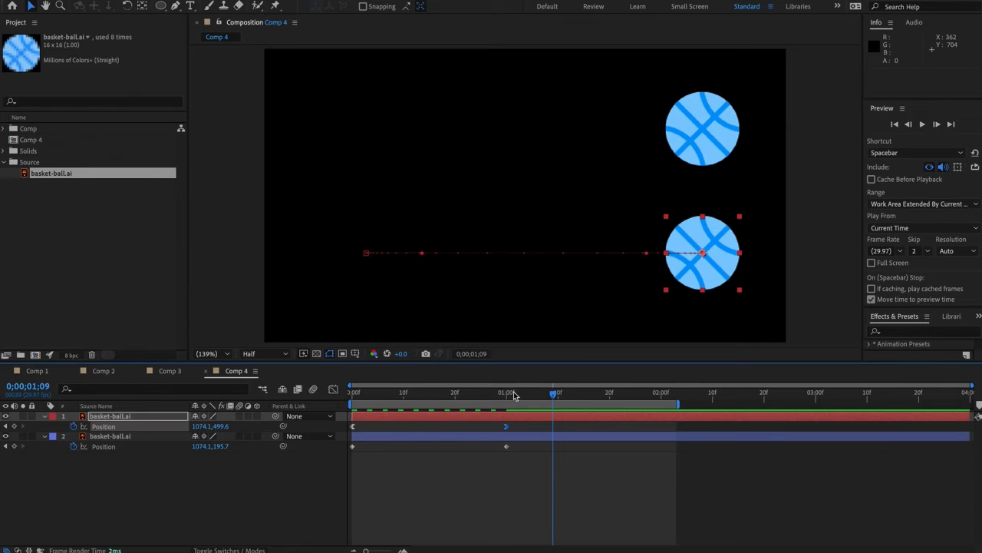
click(333, 390)
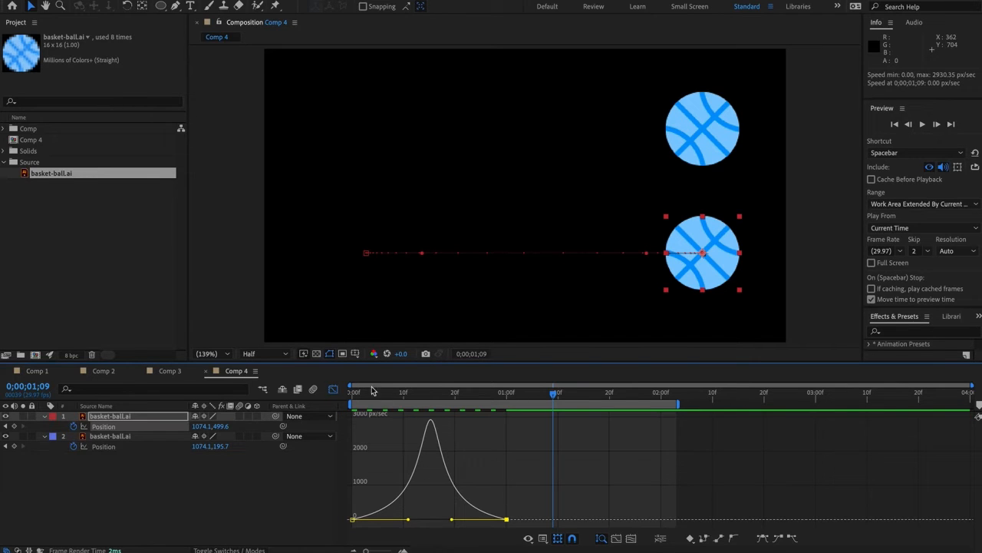
click(334, 389)
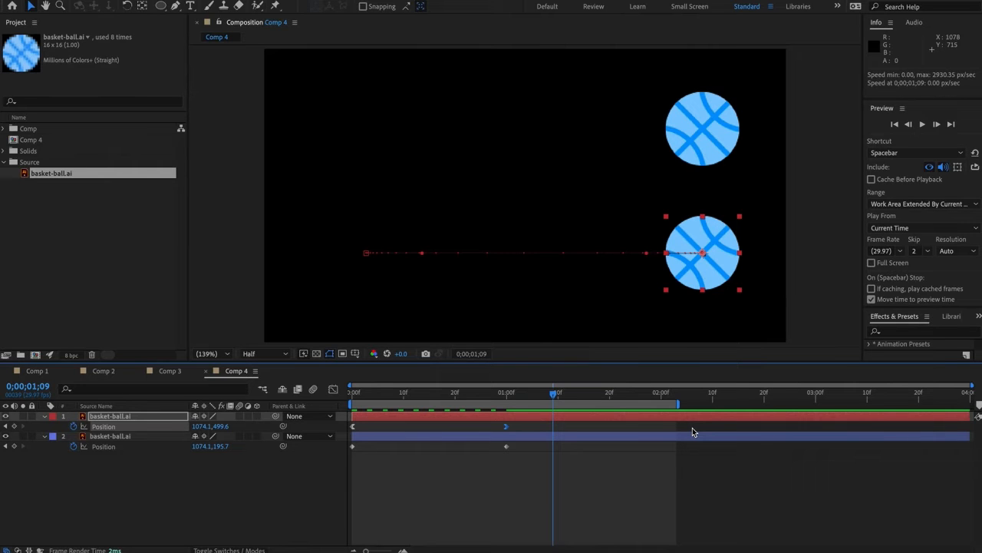
Apply Easy Ease to both of the upper ball's Position keyframes.
click(357, 395)
drag(560, 479, 332, 428)
right_click(352, 449)
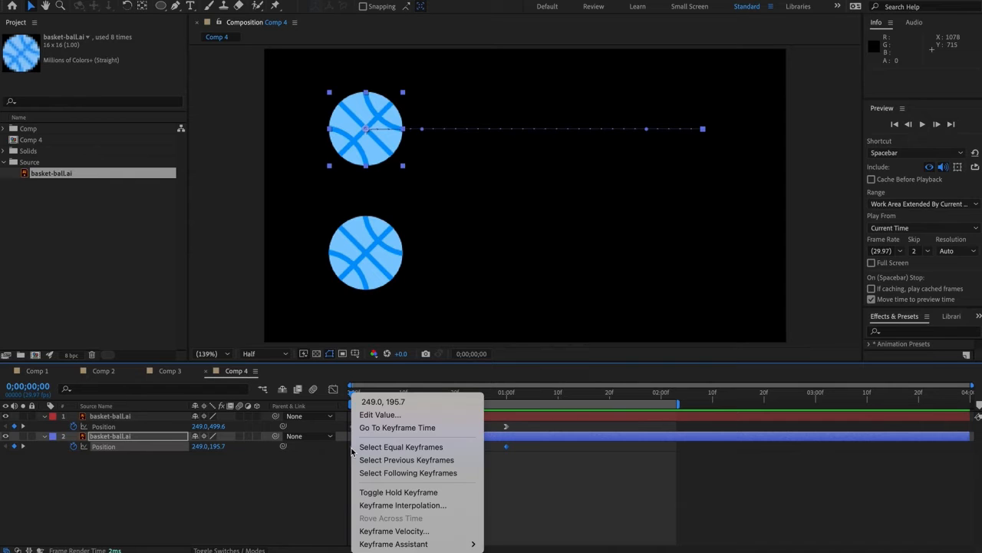
mouse_move(415, 543)
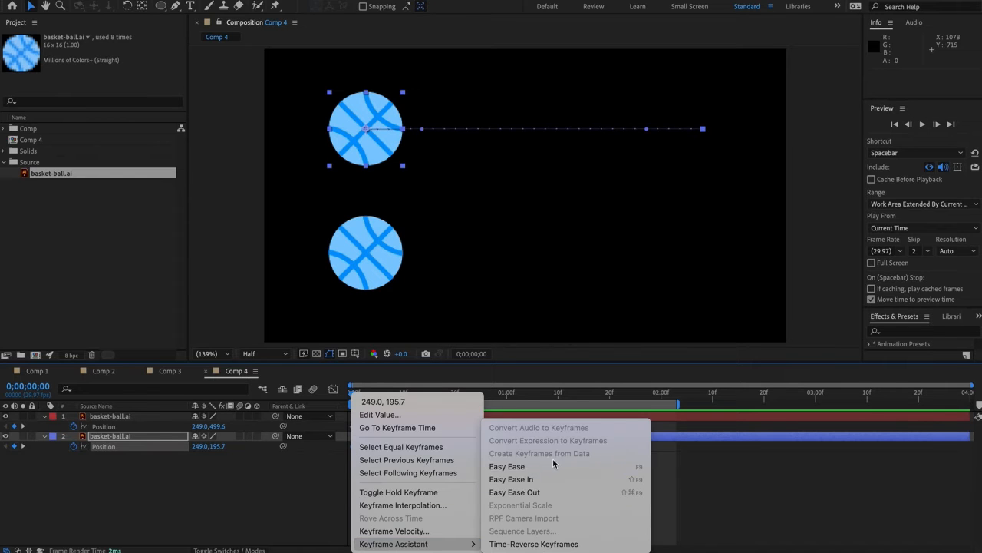
click(643, 469)
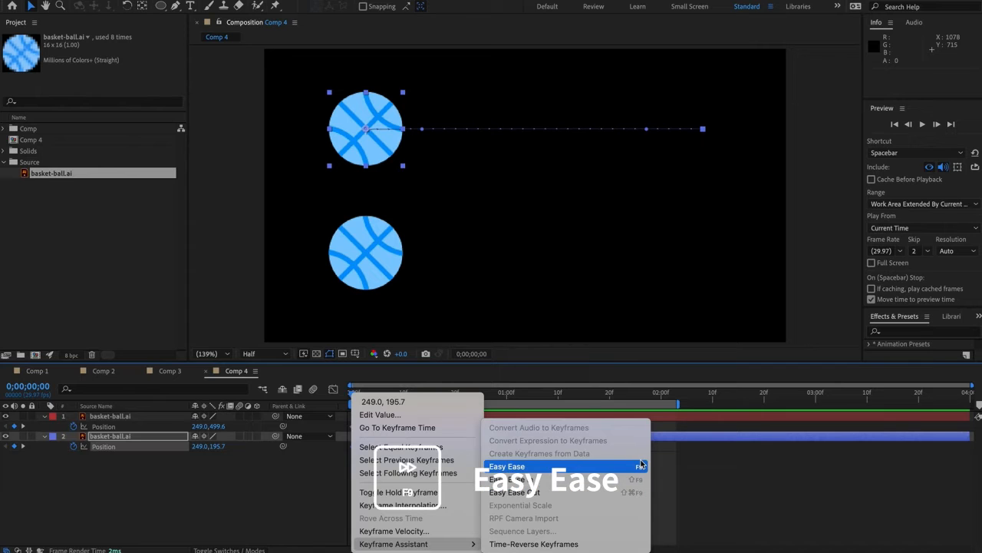
click(641, 467)
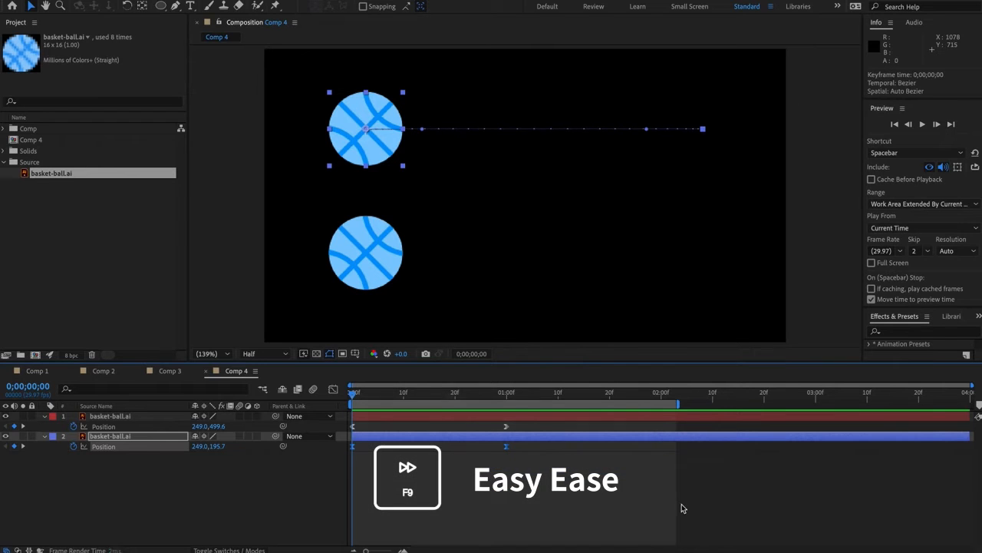
Look at the upper ball's Position speed graph, return to the keyframe view, and select its first keyframe.
click(333, 390)
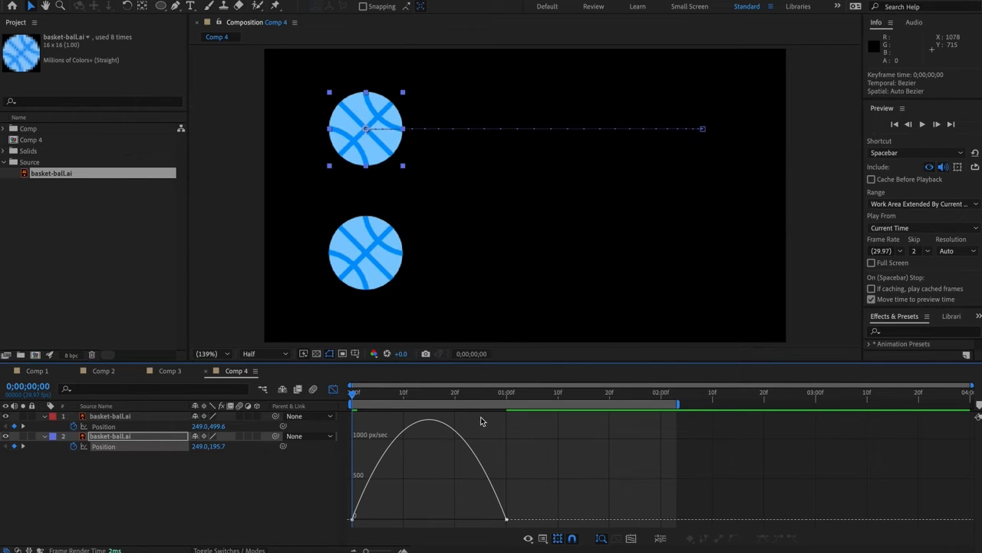
click(333, 389)
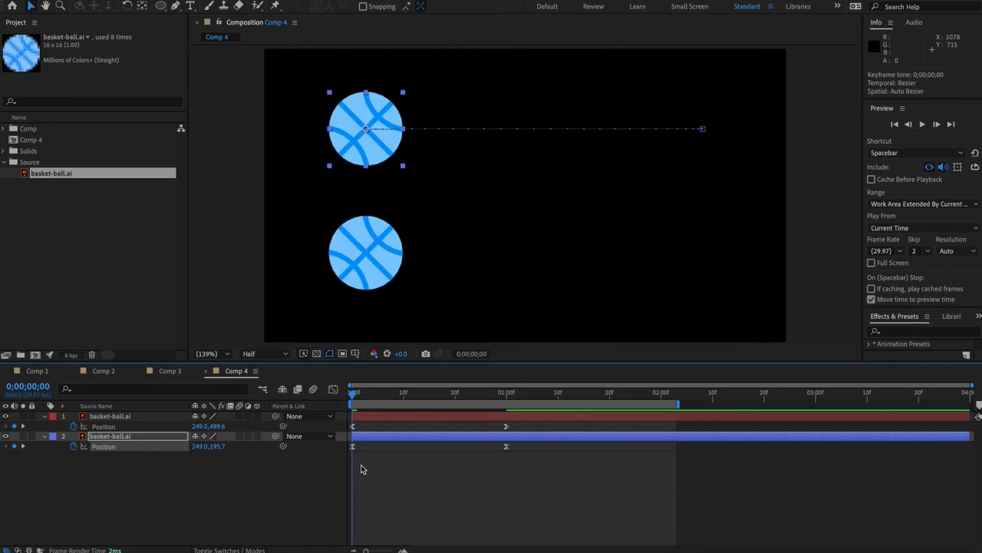
click(353, 448)
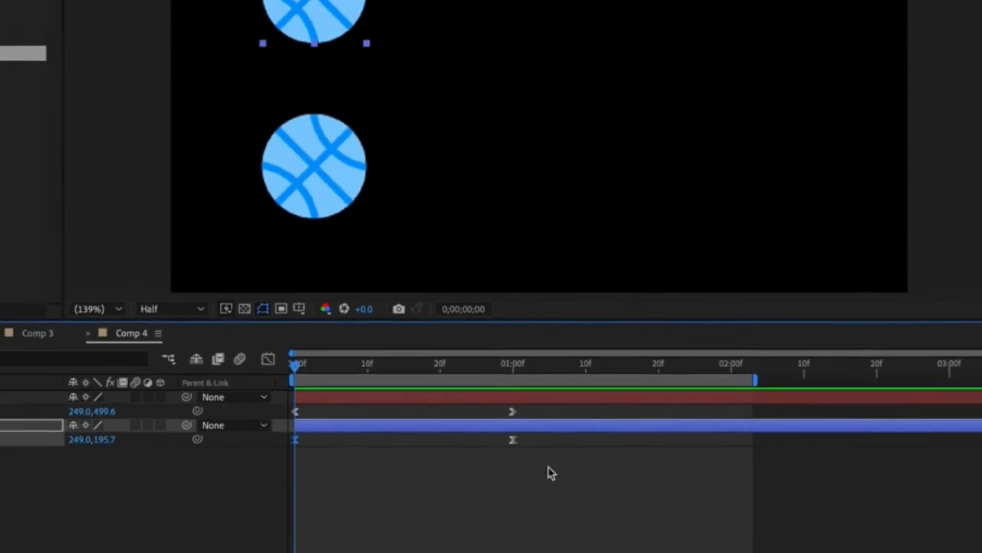
Preview both balls moving together to compare their easing, and return the playhead to the first frame.
key(space)
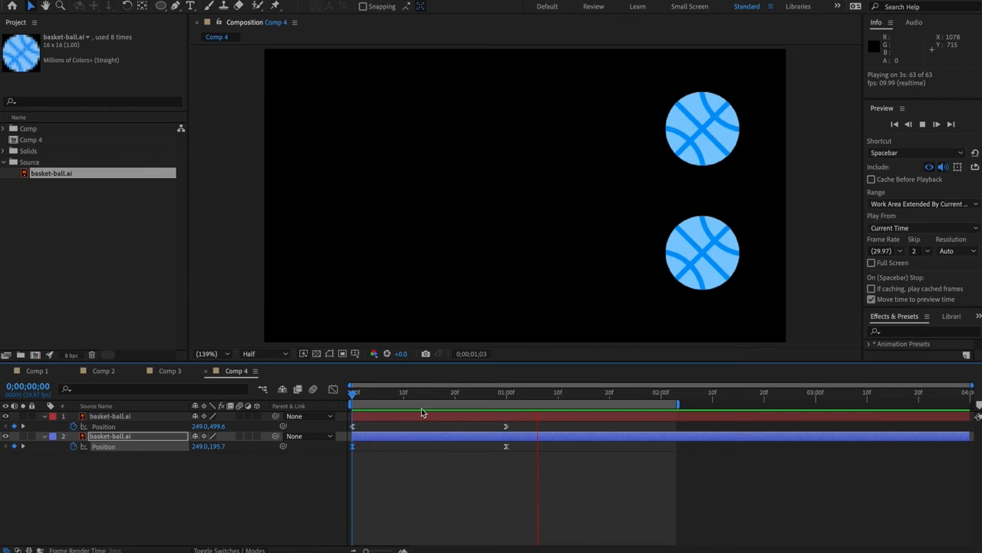
key(space)
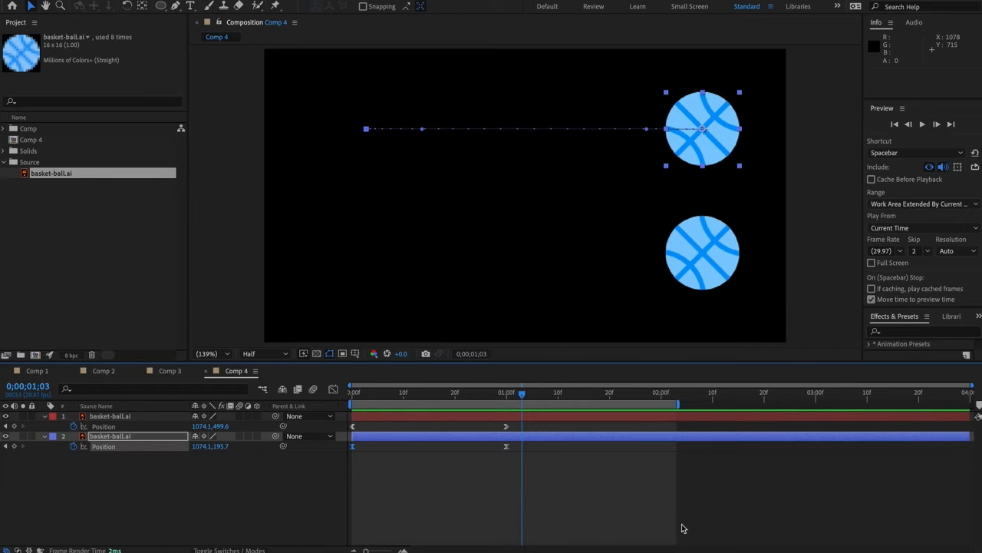
drag(485, 395, 329, 400)
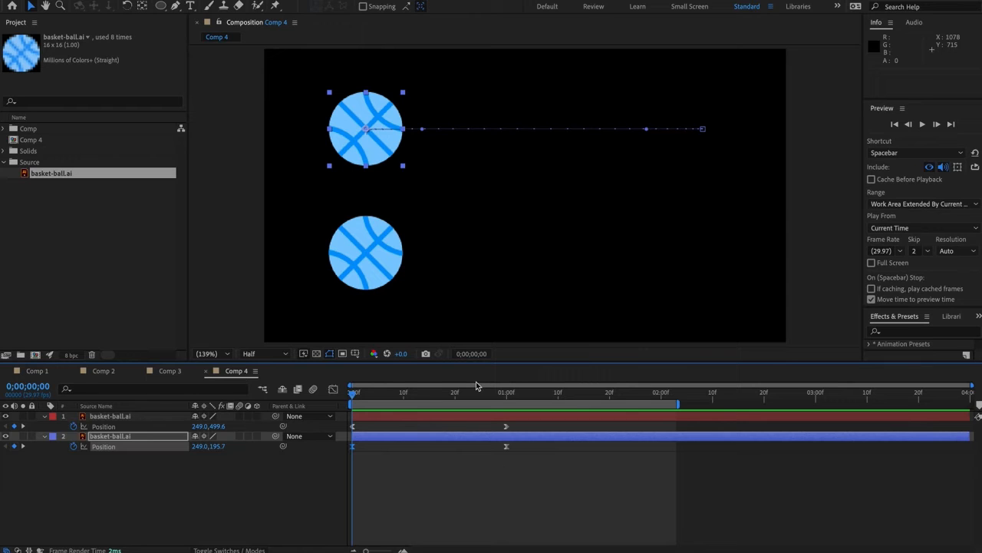
Delete the lower ball's layer and move the remaining ball with its motion path down to about Y 360.
click(437, 414)
key(Delete)
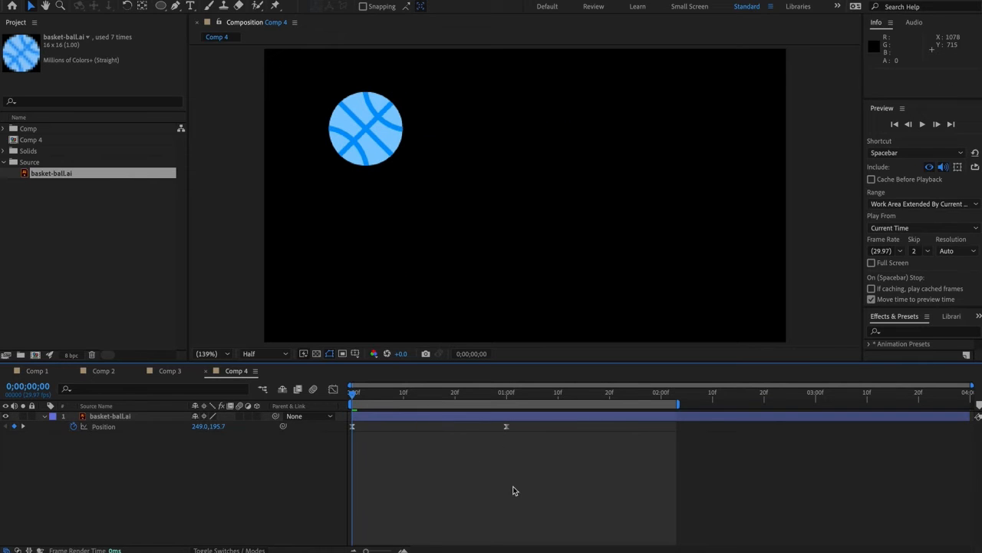
drag(399, 121, 412, 193)
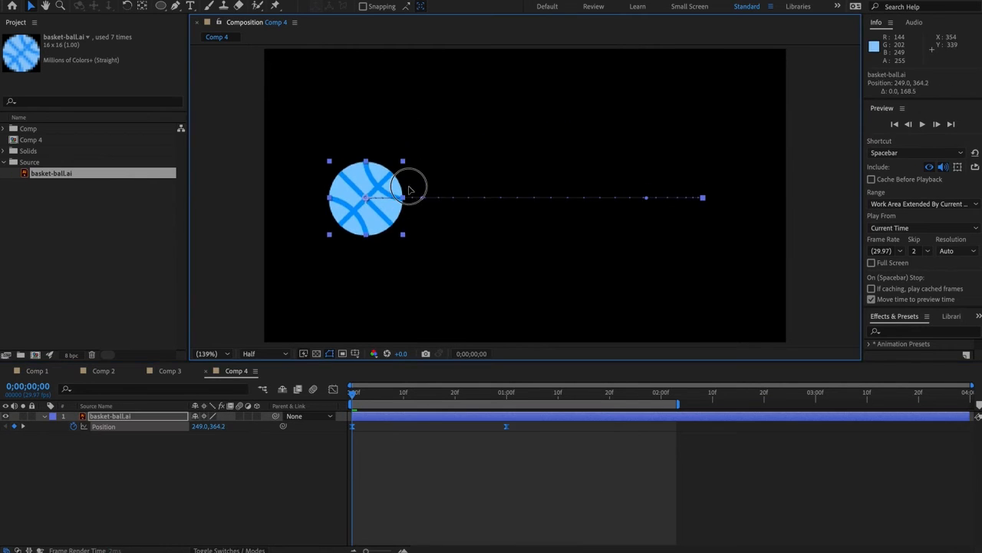
click(450, 434)
click(342, 227)
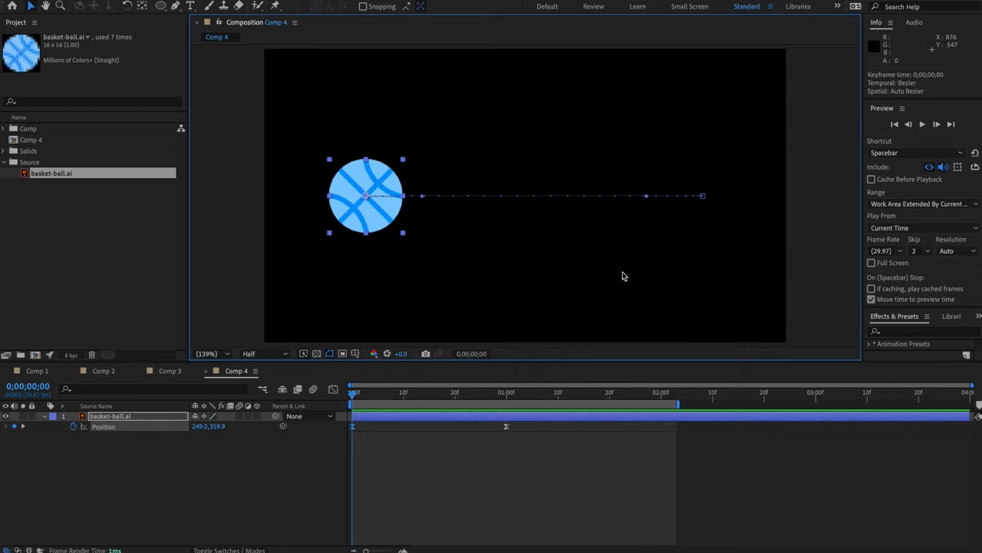
With the speed graph shown, arch the motion path by pulling the second keyframe's direction handle upward, and return to the keyframe view.
click(333, 390)
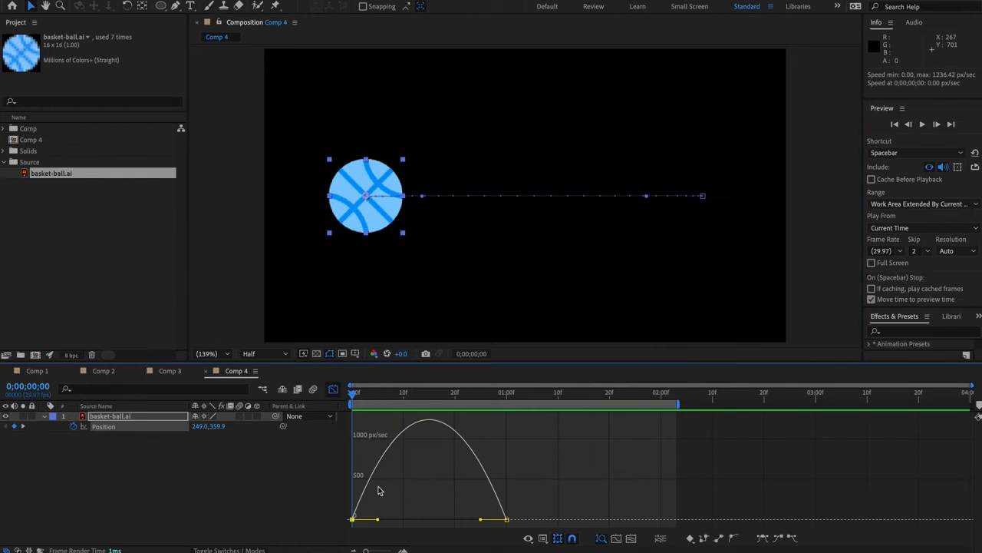
click(704, 198)
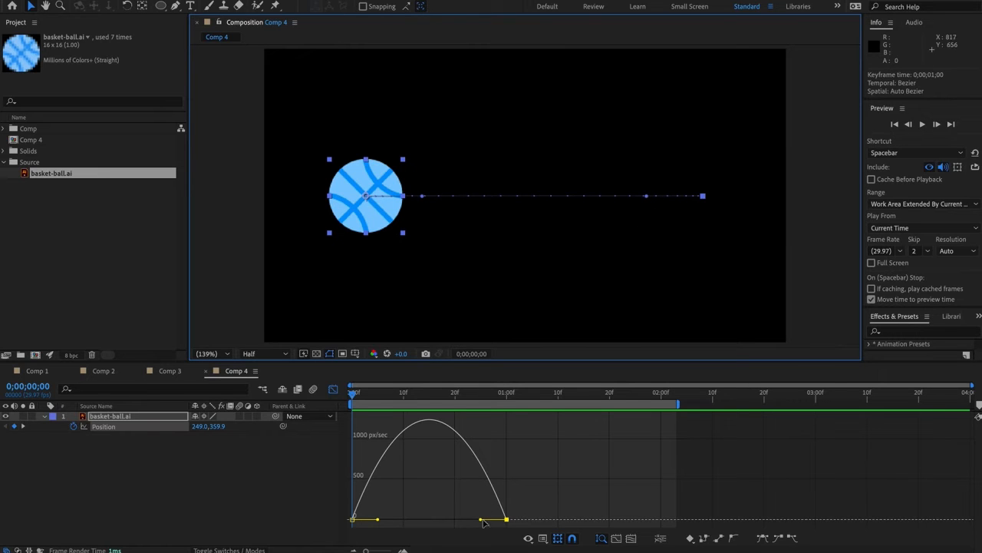
click(649, 197)
drag(648, 197, 608, 66)
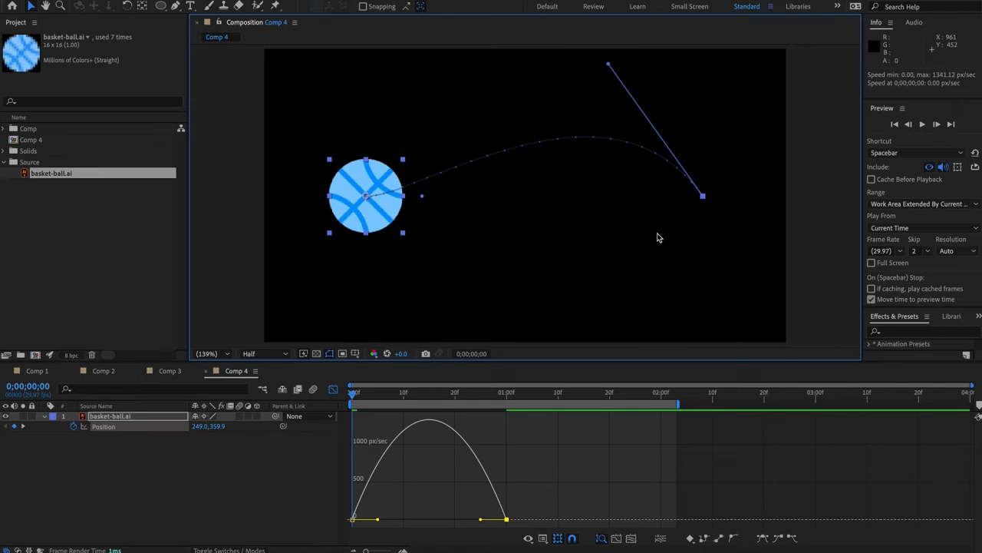
click(333, 389)
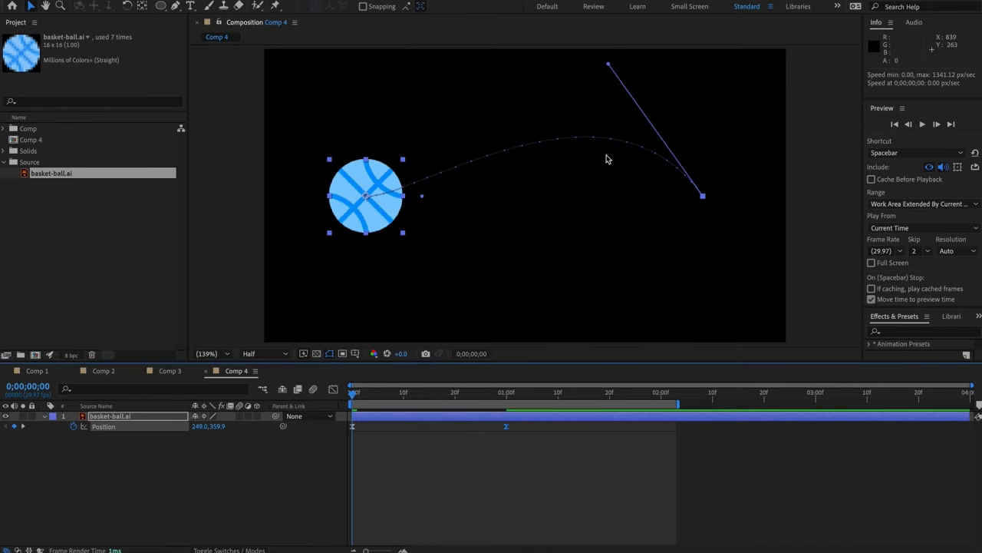
Move the second keyframe's path handle to about 971, 43, preview the motion, and adjust the first keyframe's path handle.
drag(610, 63, 661, 67)
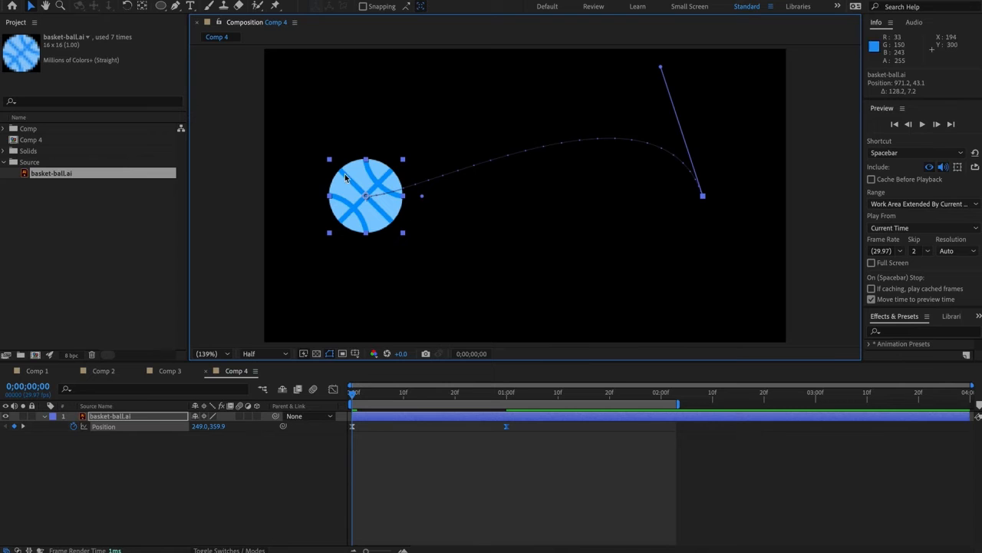
click(378, 489)
key(space)
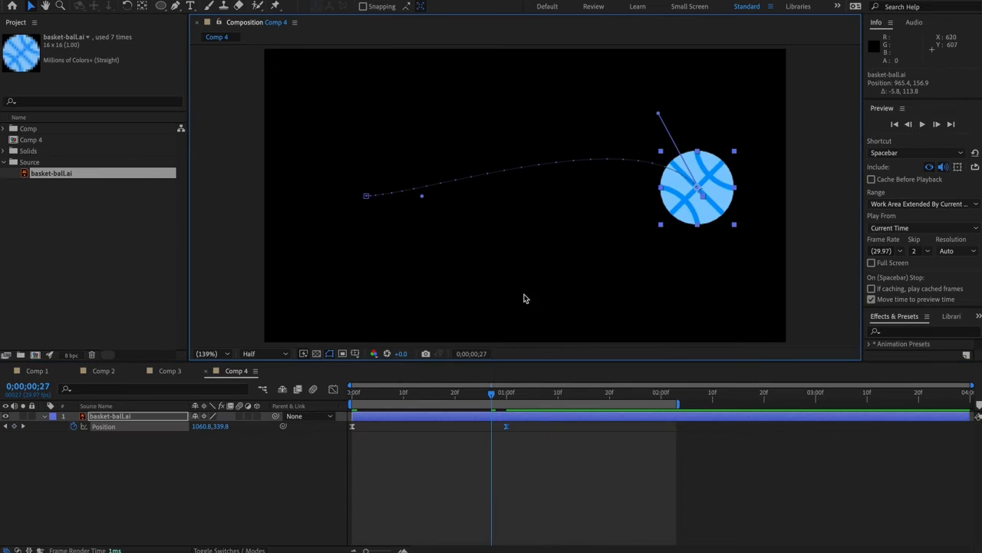
drag(423, 196, 486, 220)
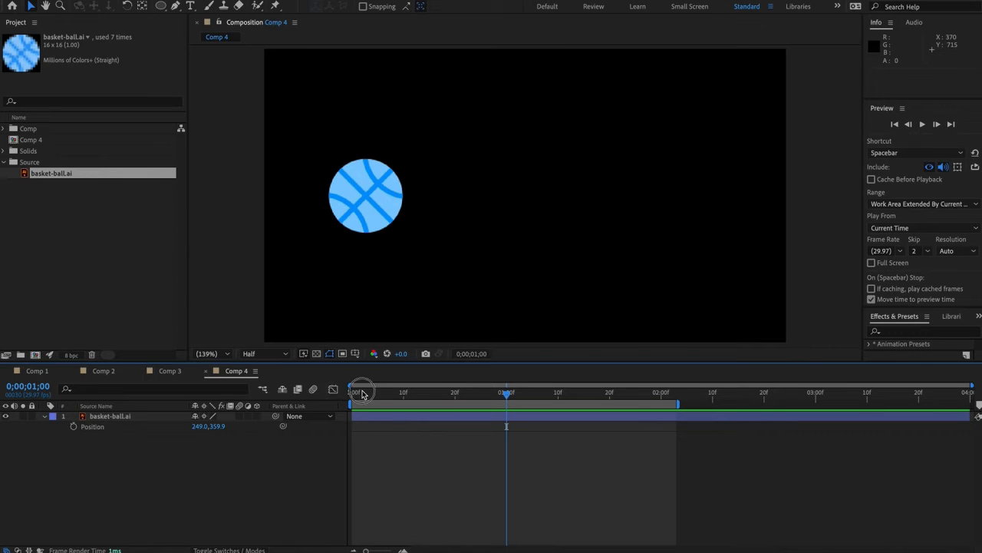
Keyframe the ball's Position at 249, 359.9 on frame 0, about 658, 108 at 1 second, and about 1078, 371 at 2 seconds.
key(Home)
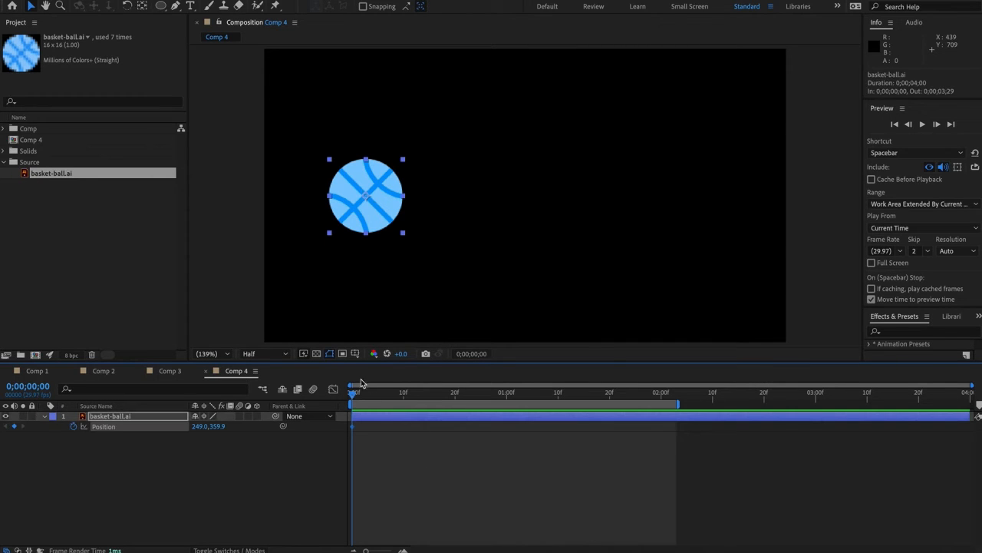
click(509, 397)
drag(380, 218, 545, 113)
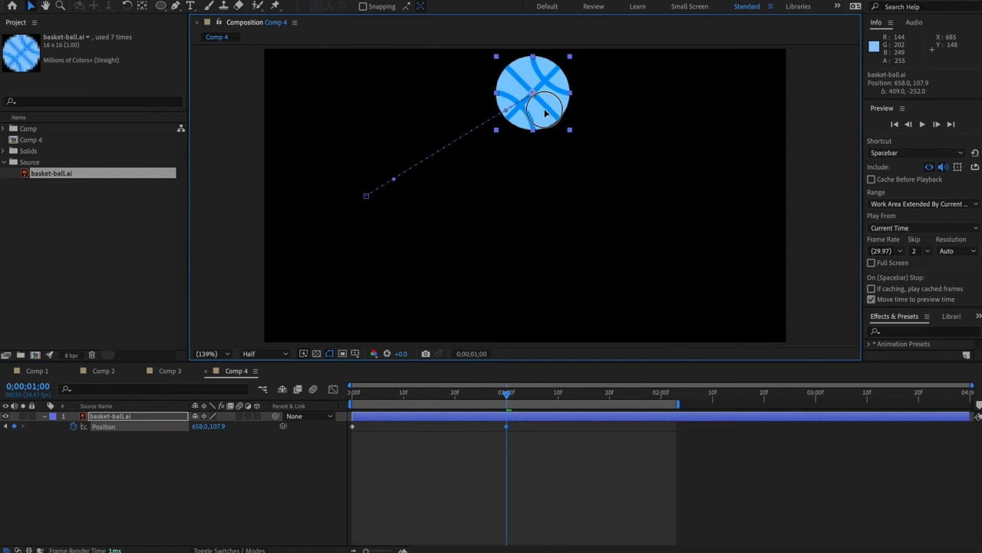
click(661, 392)
drag(530, 57, 722, 174)
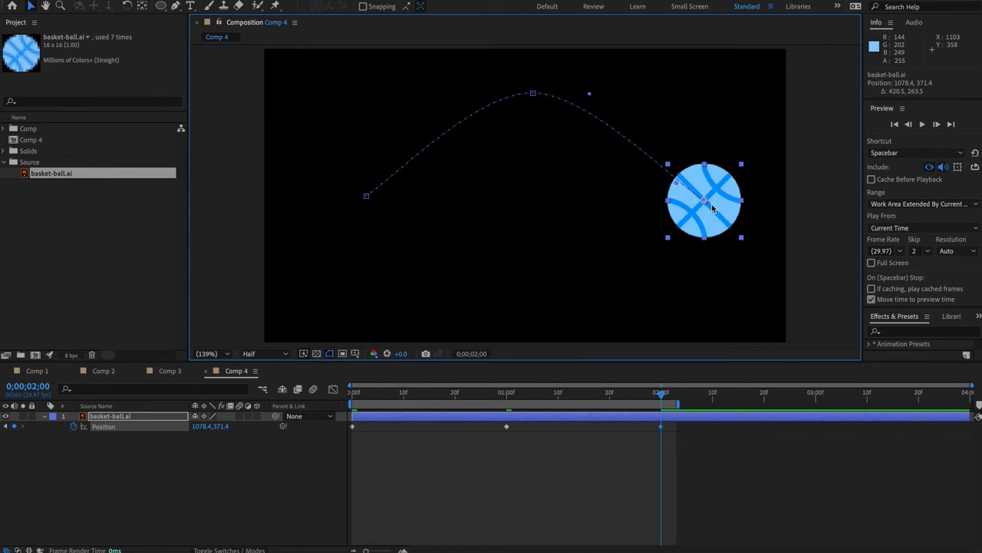
Examine the first keyframe's path handle and preview the ball's arched motion from frame 6.
click(366, 197)
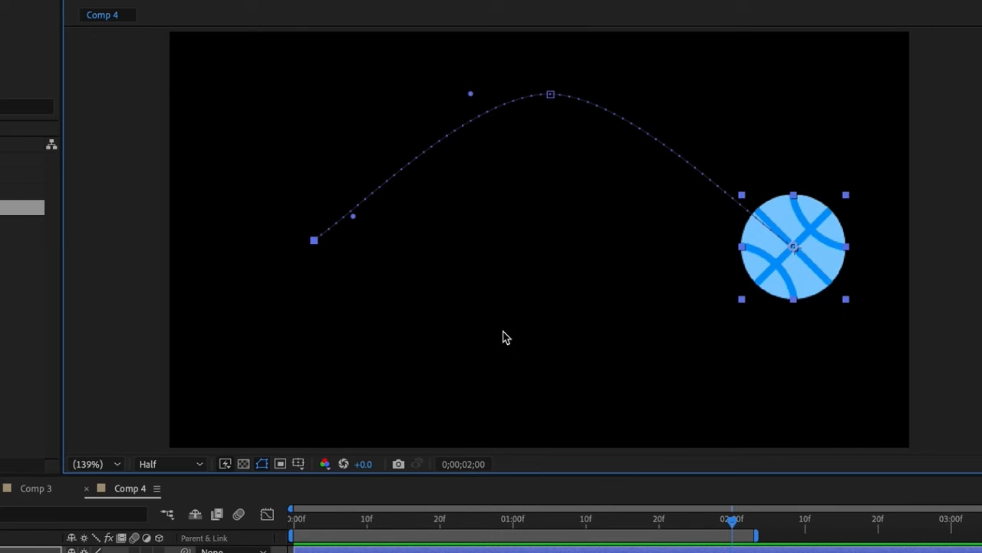
drag(536, 530, 340, 512)
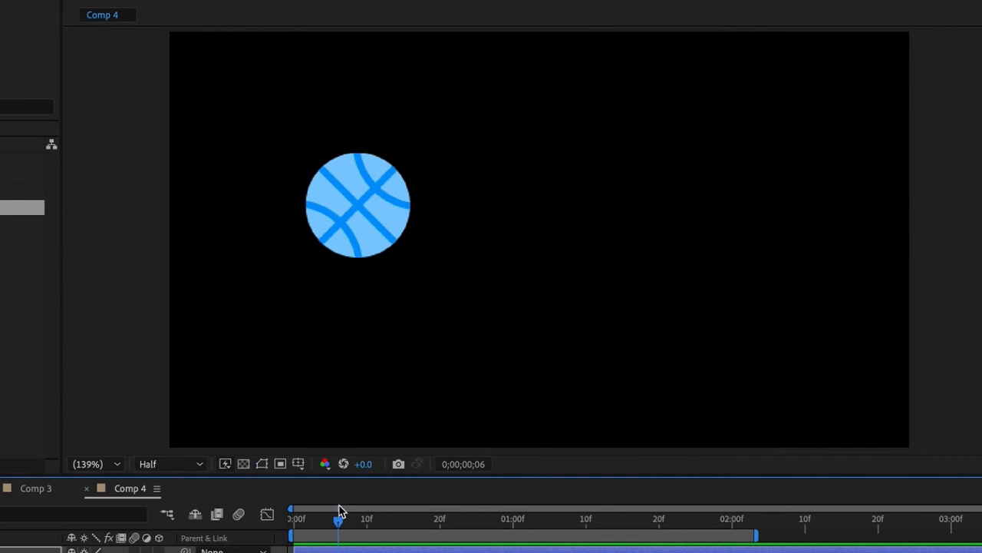
key(space)
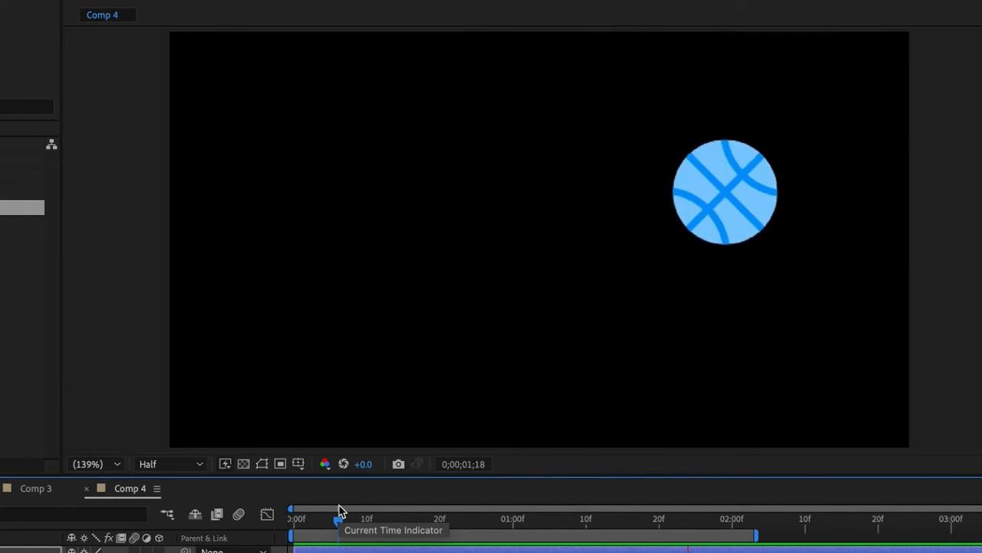
key(space)
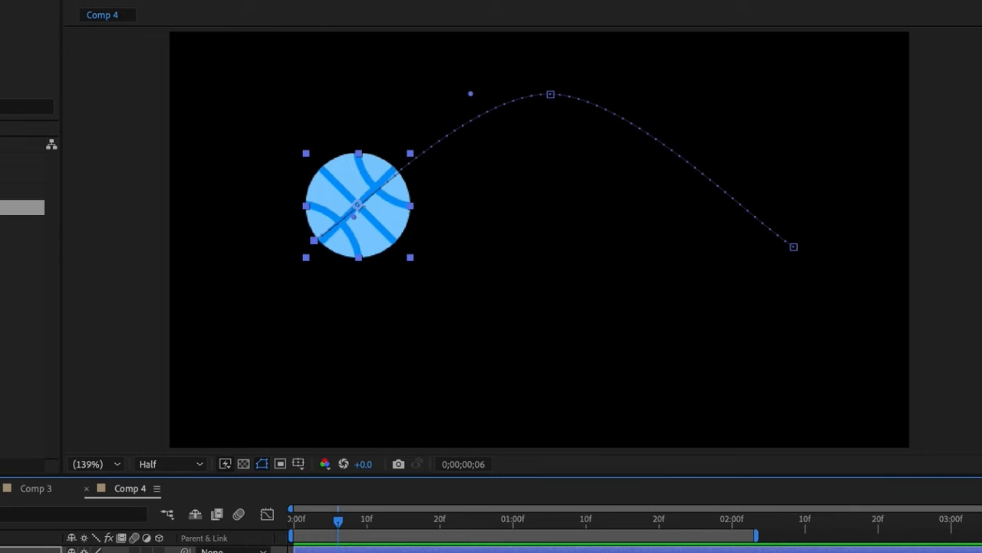
click(614, 491)
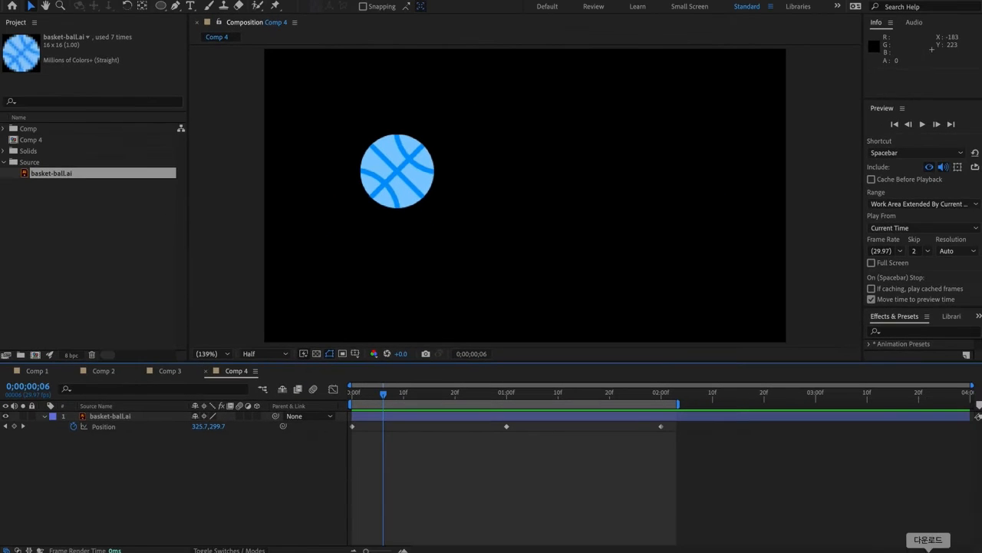
Set the spatial interpolation of the 1-second Position keyframe to Linear and preview the motion from the first frame.
drag(437, 393, 507, 393)
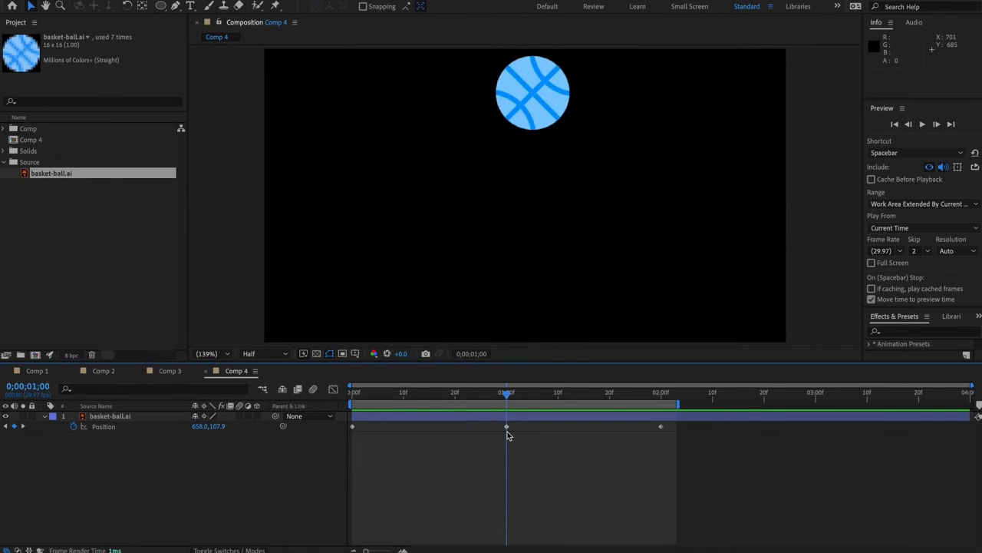
click(507, 426)
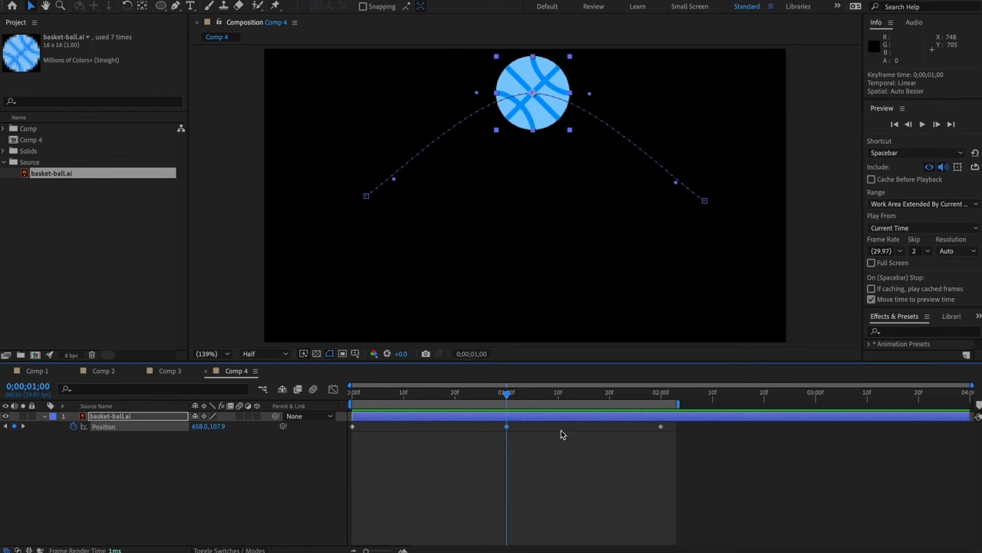
right_click(506, 425)
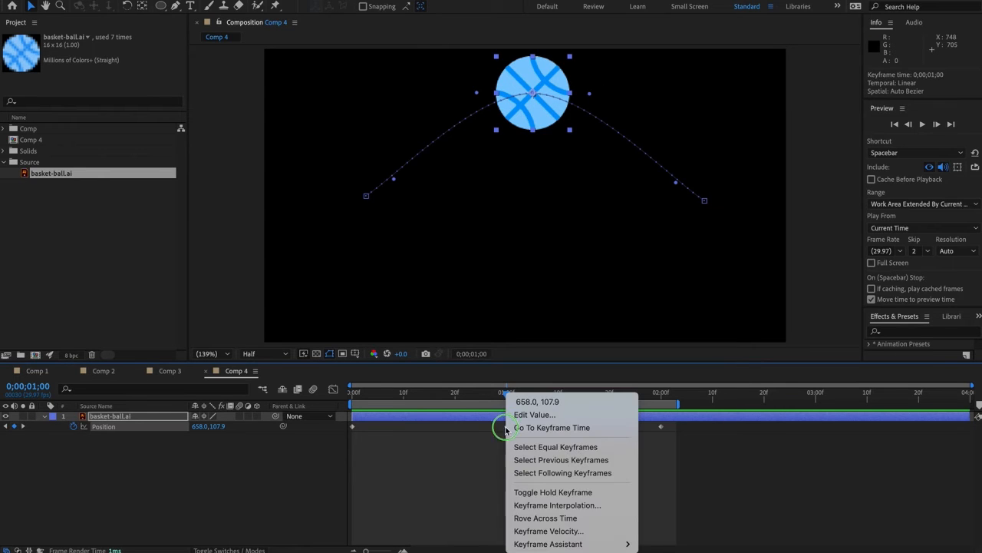
click(581, 505)
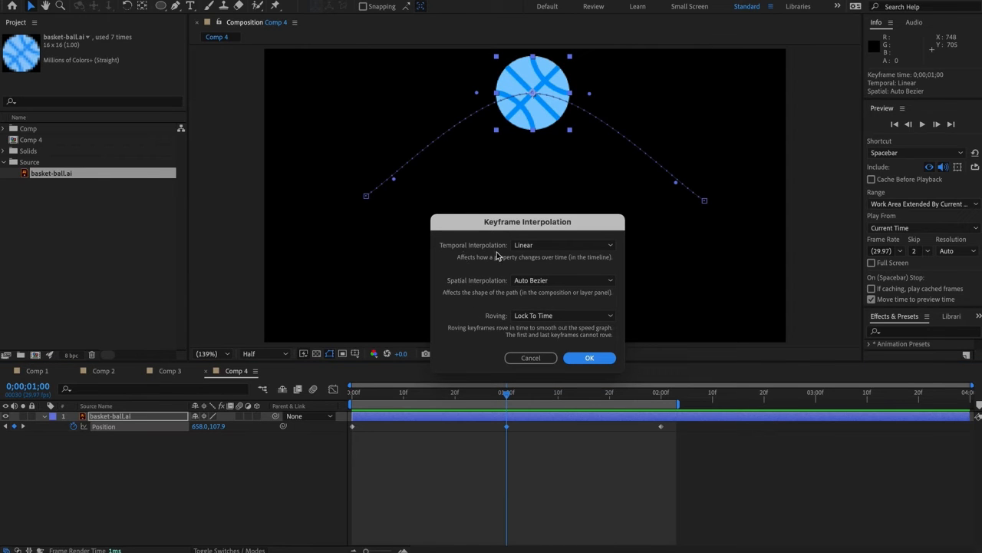
click(557, 281)
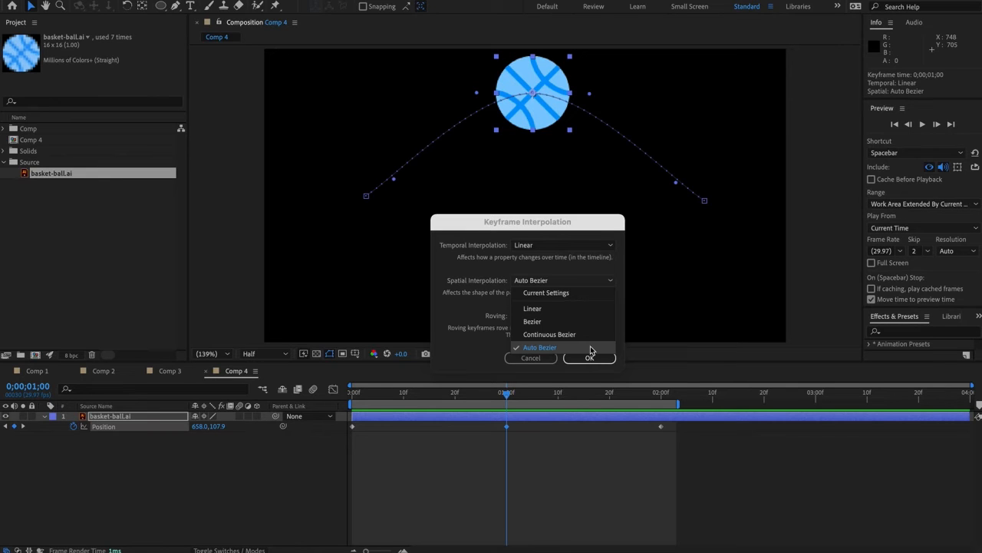
click(588, 310)
click(595, 360)
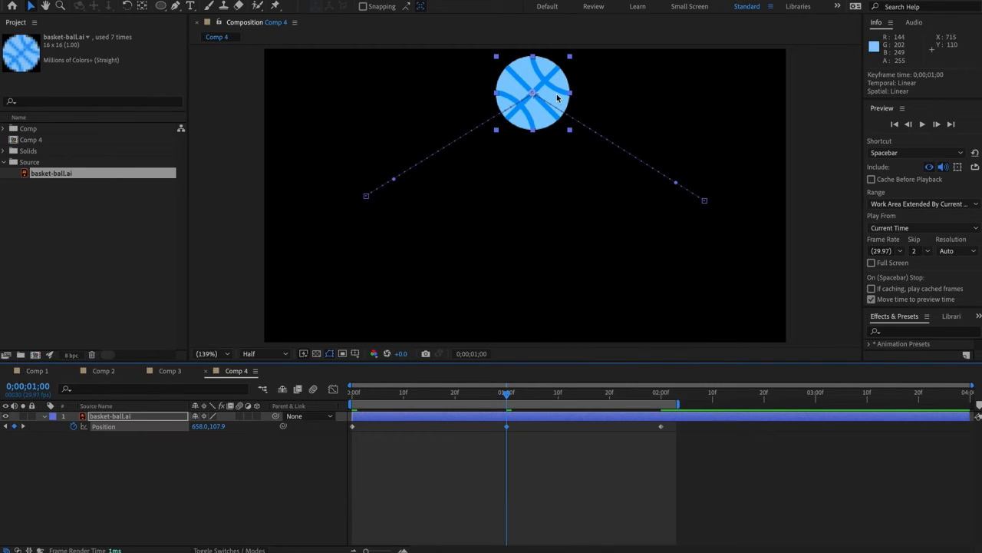
click(352, 392)
key(space)
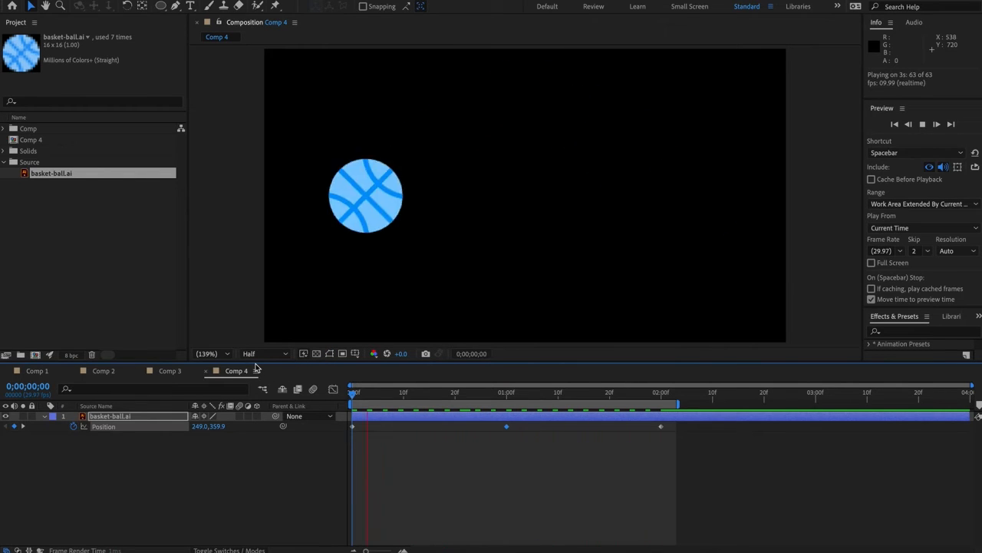
Set the spatial interpolation of the 1-second Position keyframe to Auto Bezier.
click(505, 398)
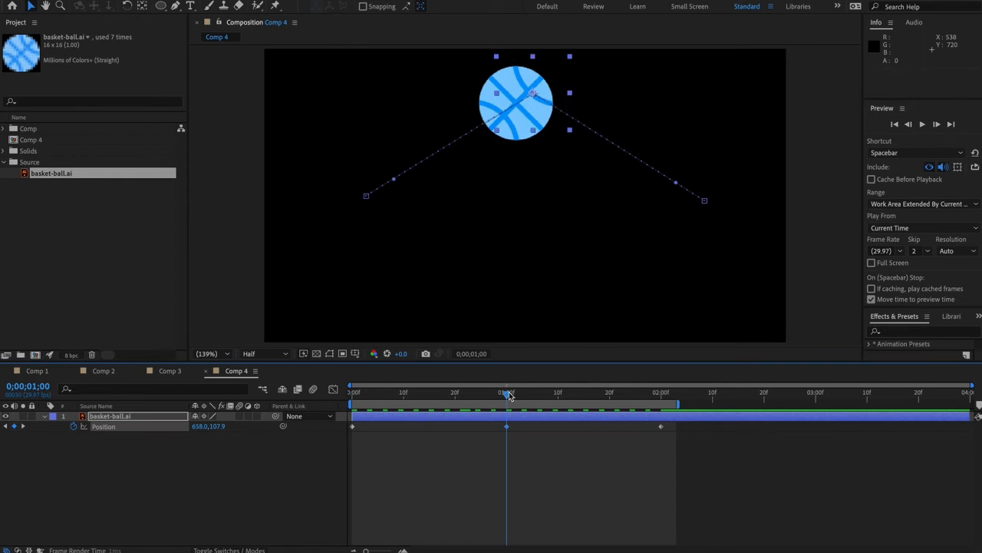
right_click(510, 432)
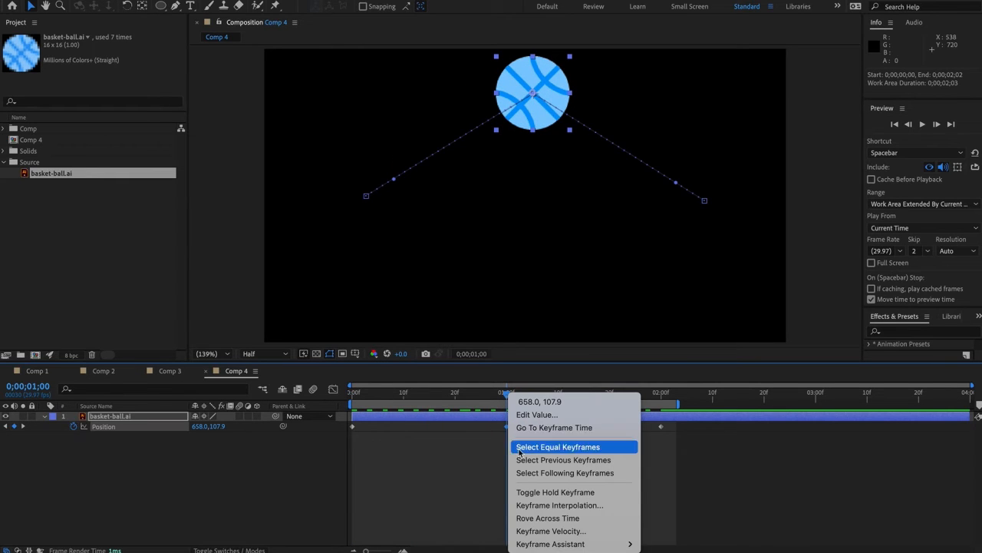
click(583, 505)
click(559, 281)
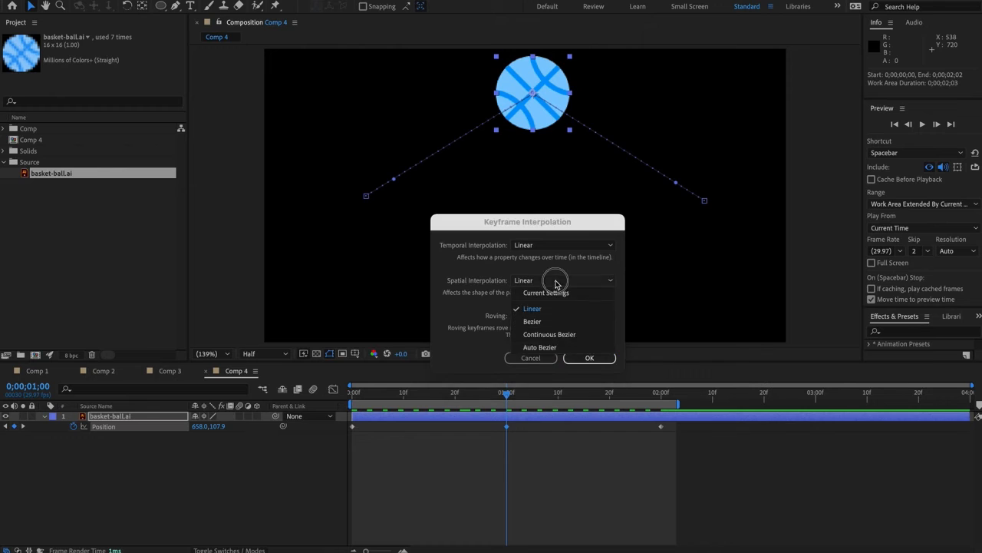
click(571, 350)
click(601, 358)
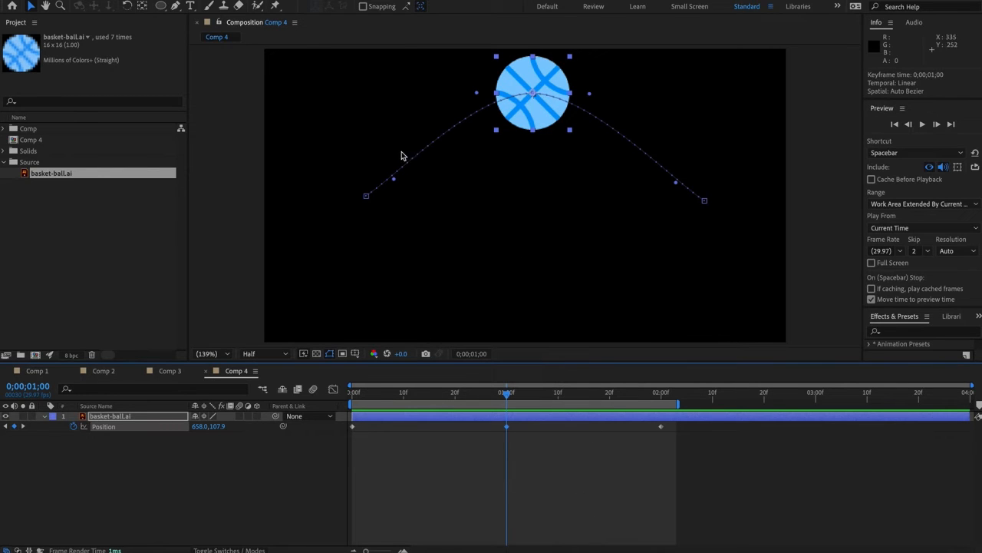
Inspect the motion path's keyframe points and move the 2-second keyframe's path handle to about 895, 341.
click(367, 196)
click(533, 94)
click(704, 201)
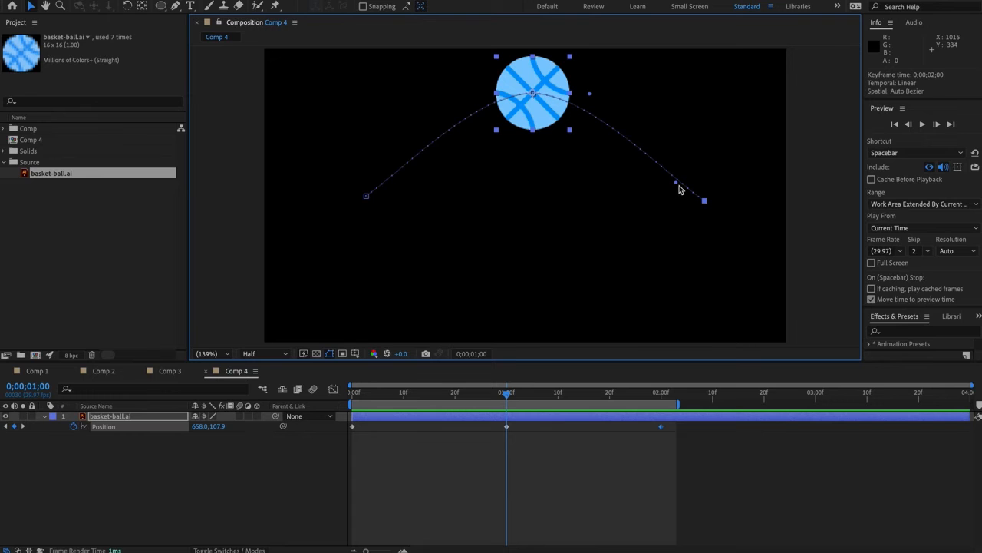
drag(676, 186, 613, 196)
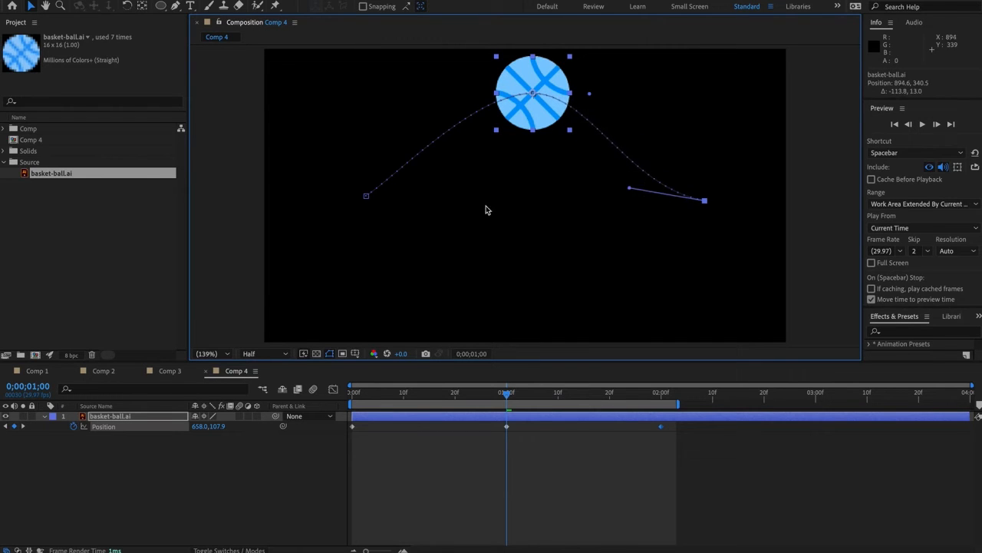
Extend the first keyframe's path handle almost horizontally toward the middle, preview the motion from the first frame, and return to 1 second.
click(367, 196)
drag(391, 177, 439, 200)
drag(417, 398, 326, 404)
key(space)
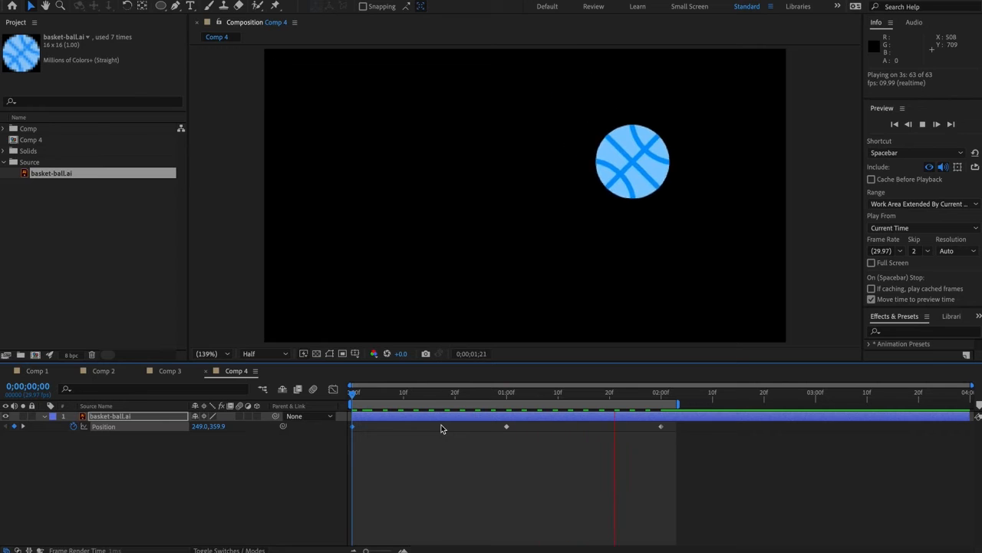
click(503, 396)
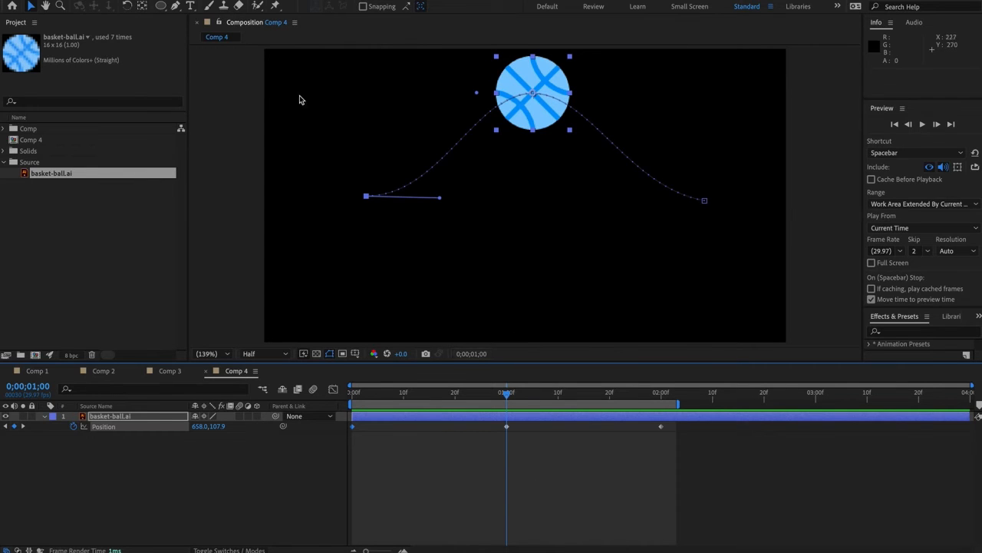
Draw a three-point red shape below the ball with the Pen tool, giving its third point curve handles.
click(177, 6)
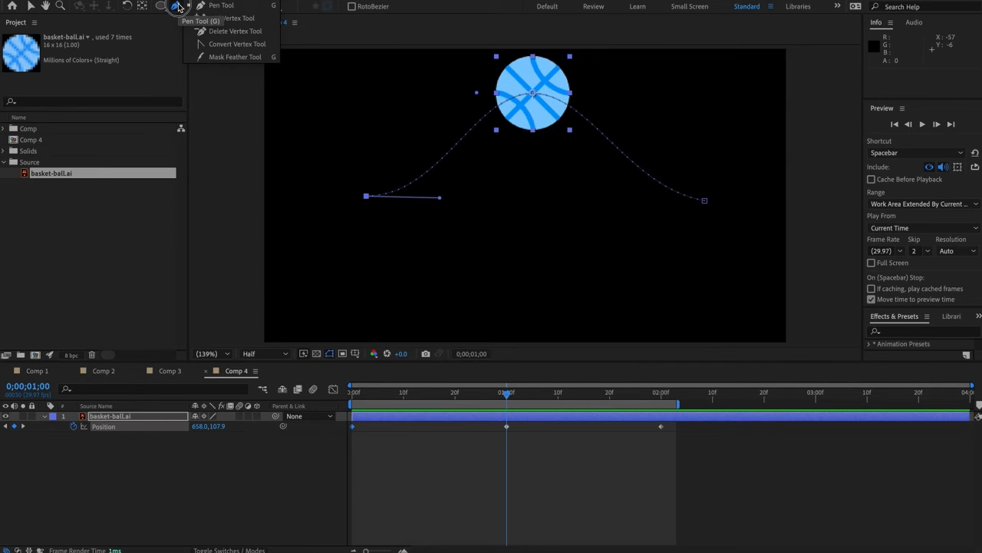
click(223, 6)
click(555, 445)
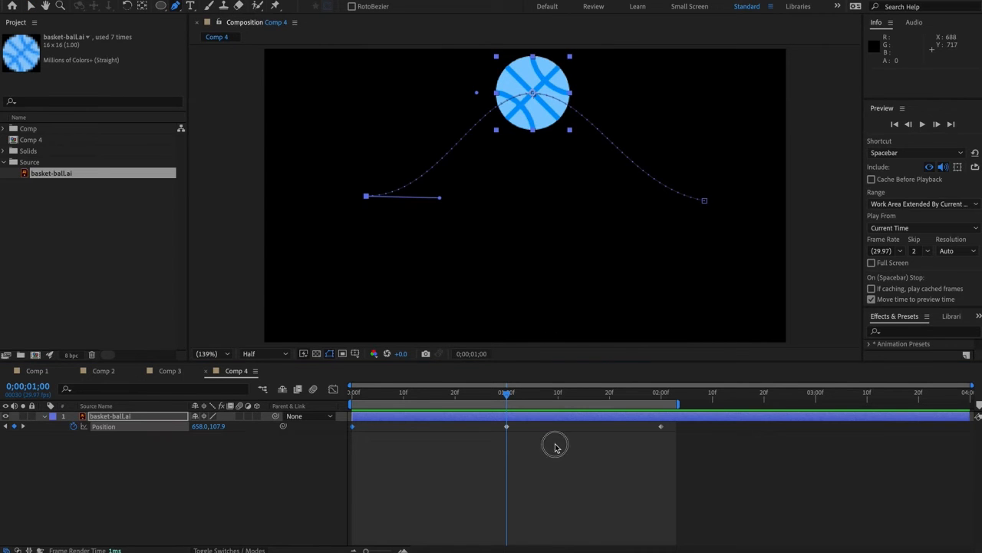
click(392, 291)
click(545, 213)
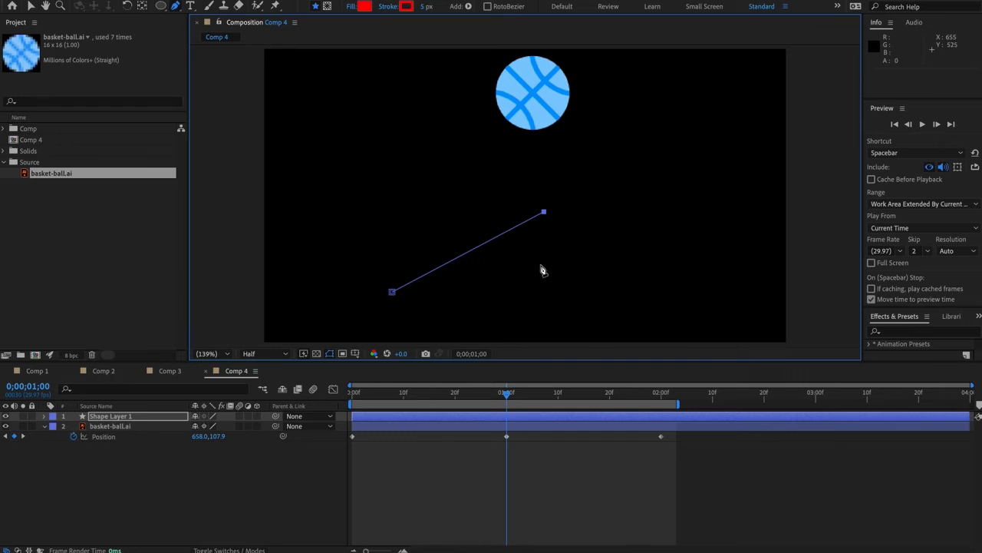
drag(634, 282, 622, 337)
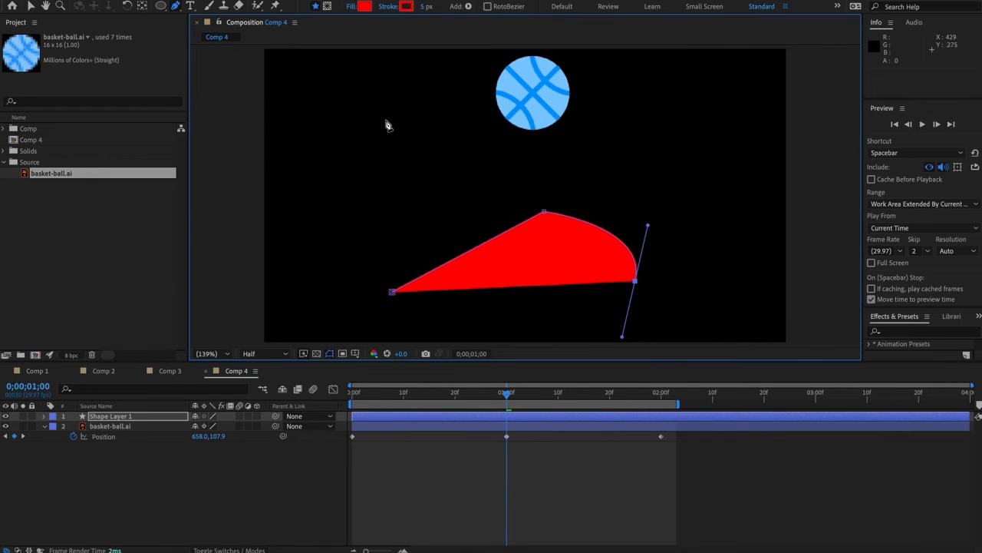
Turn the red shape's curved point into a corner with the Convert Vertex tool and delete the shape layer.
click(178, 5)
drag(177, 6, 235, 50)
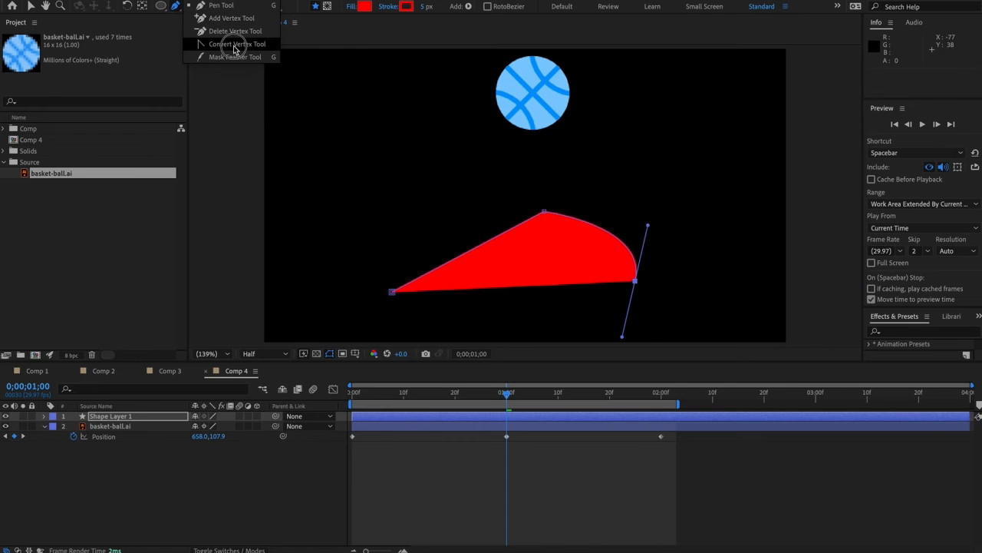
click(635, 281)
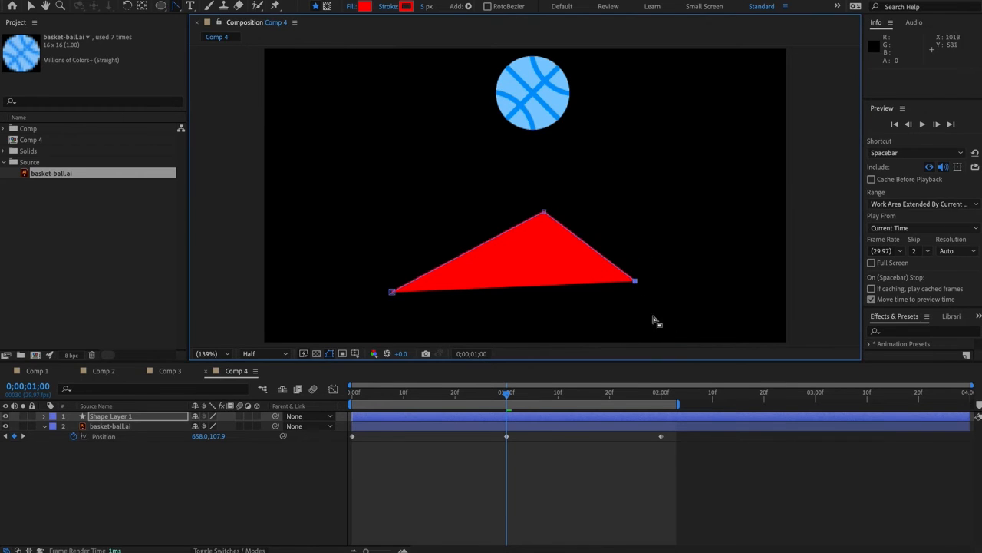
key(v)
click(477, 417)
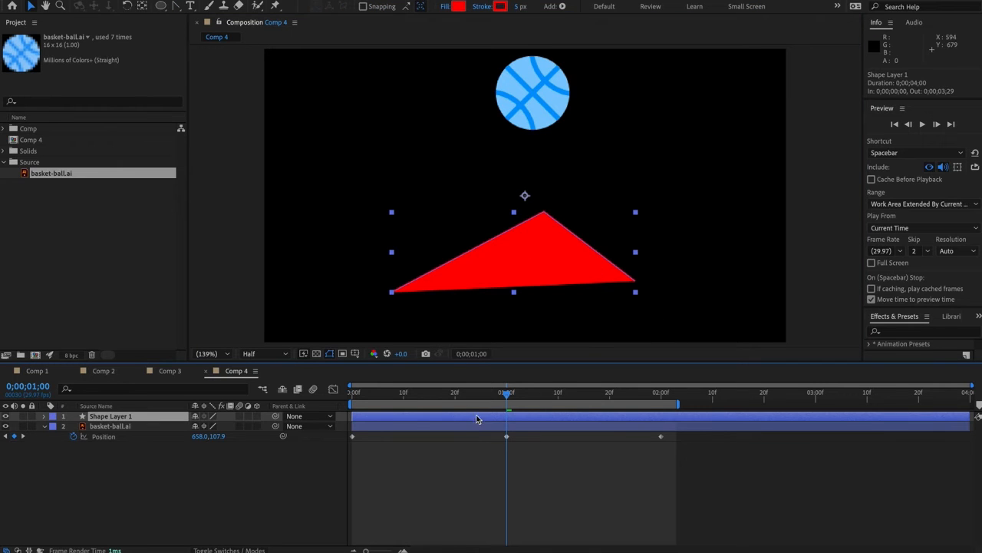
key(Delete)
Convert the ball path's 1-second point to a corner and pull out new curve handles from it to about 799, 102.
click(523, 419)
drag(535, 456, 490, 408)
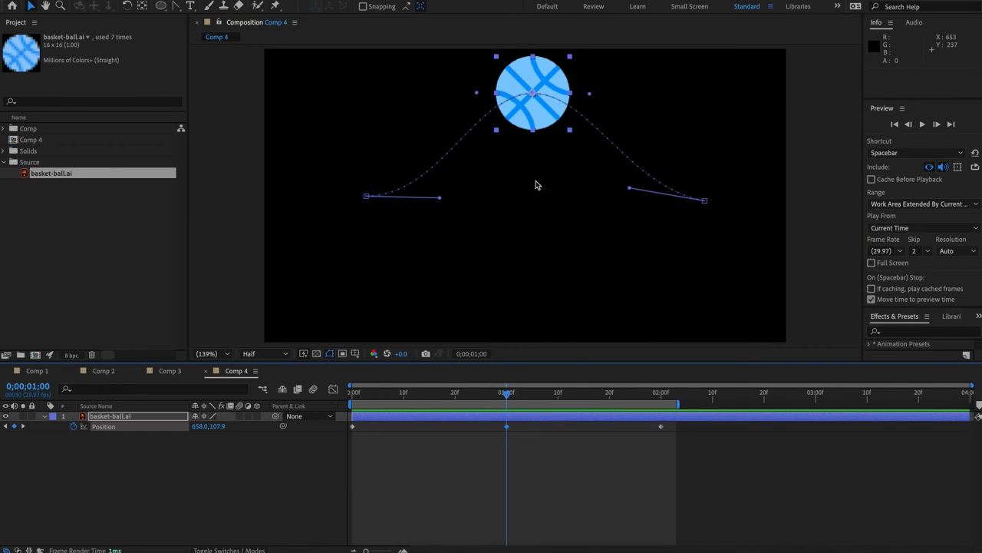
click(175, 7)
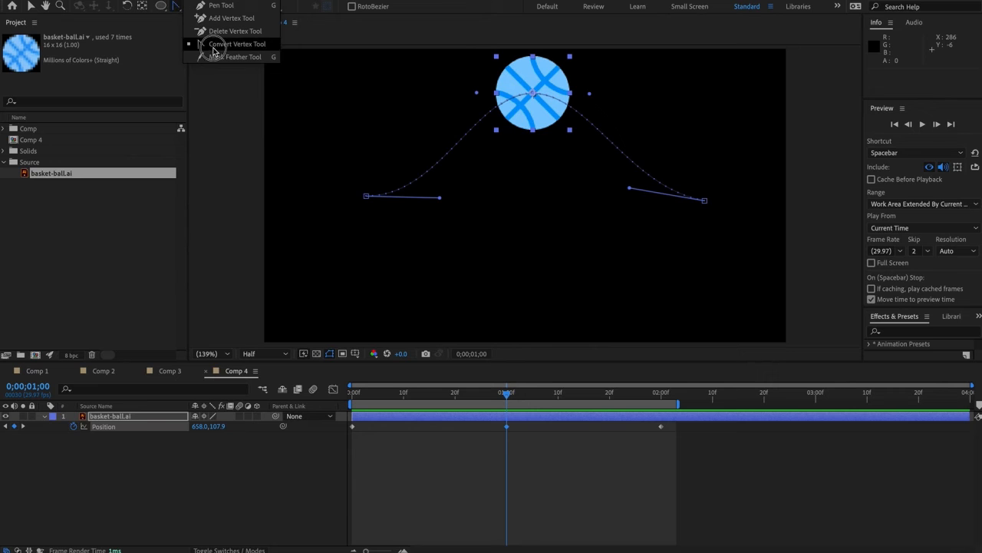
click(220, 5)
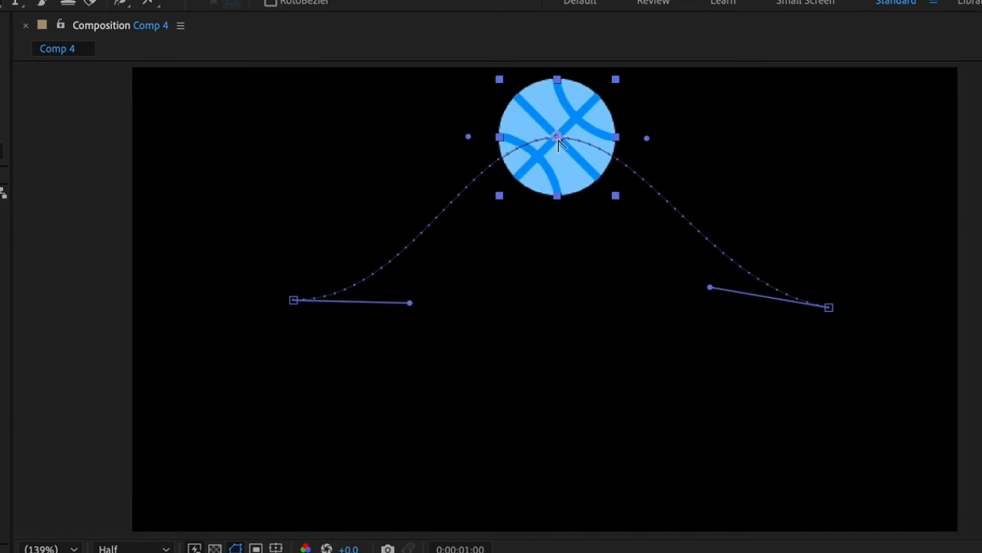
click(558, 138)
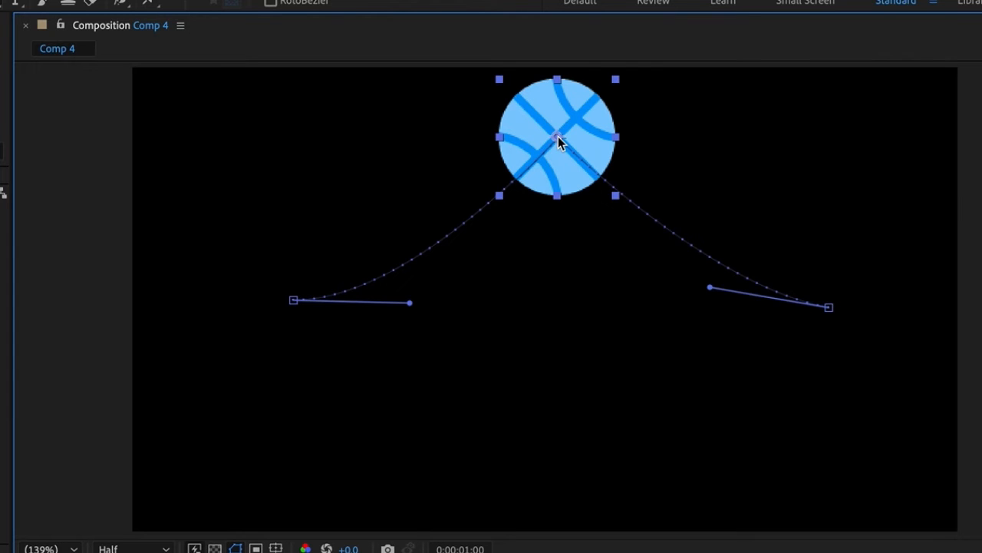
drag(558, 136, 648, 135)
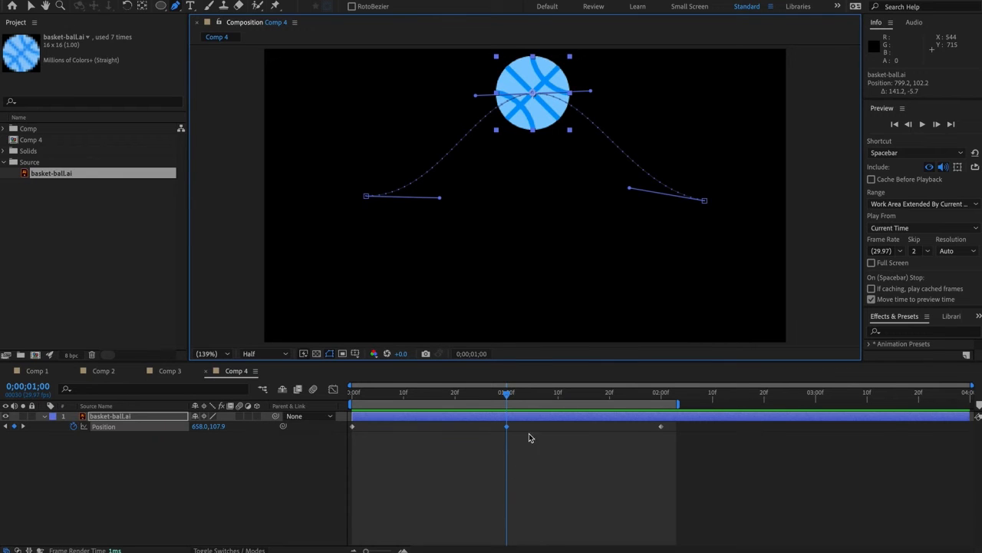
Reselect the 1-second Position keyframe and scrub the ball along its path to 0;00;01;02.
click(178, 6)
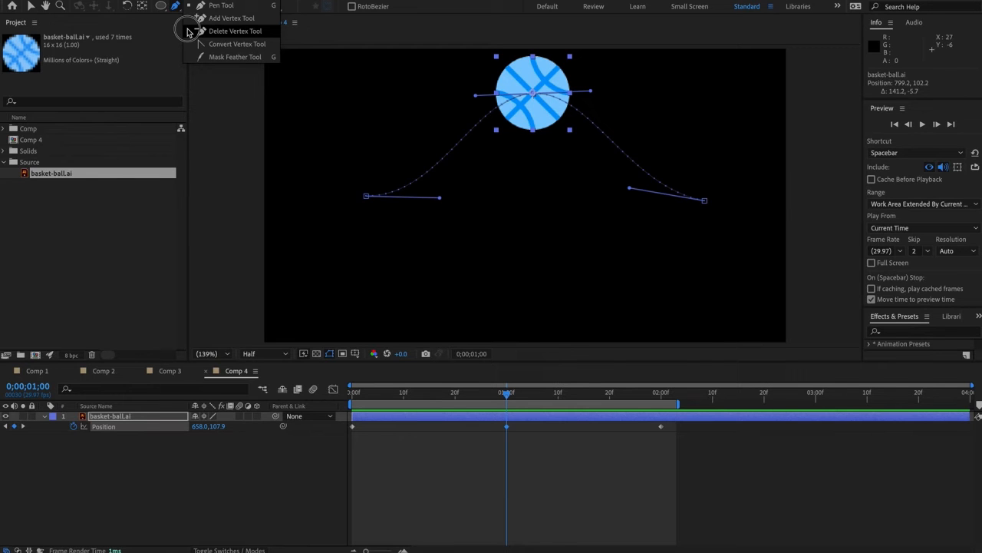
click(614, 532)
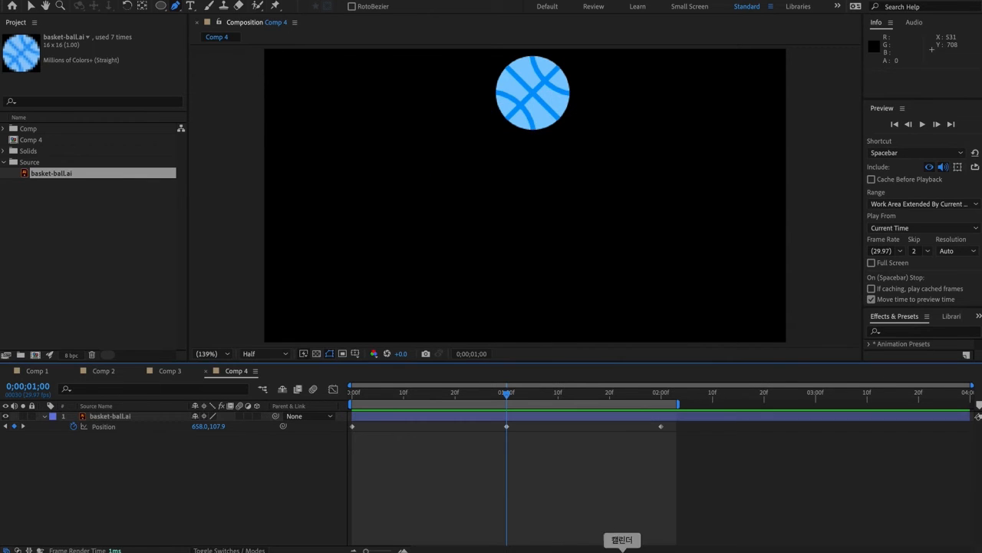
click(506, 426)
drag(407, 393, 430, 394)
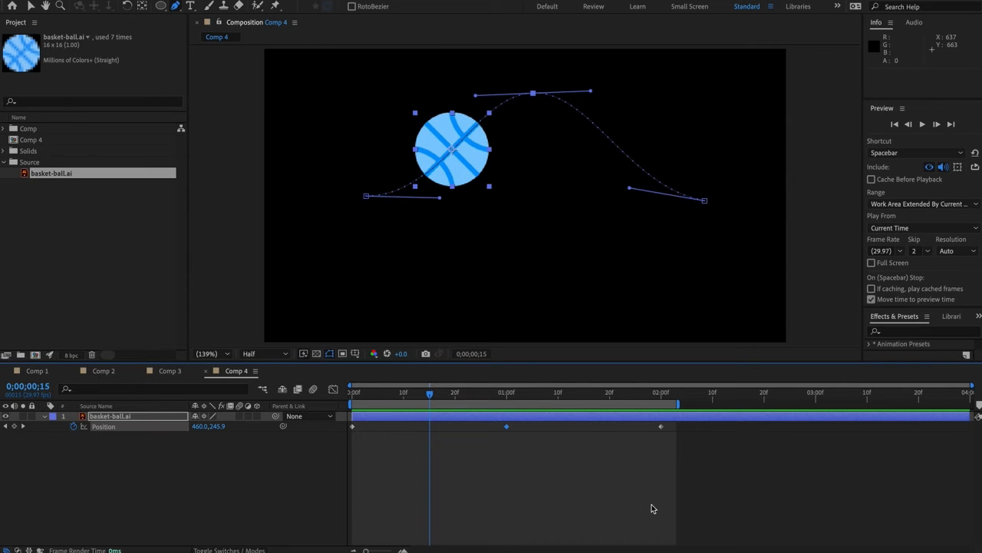
drag(461, 399, 518, 400)
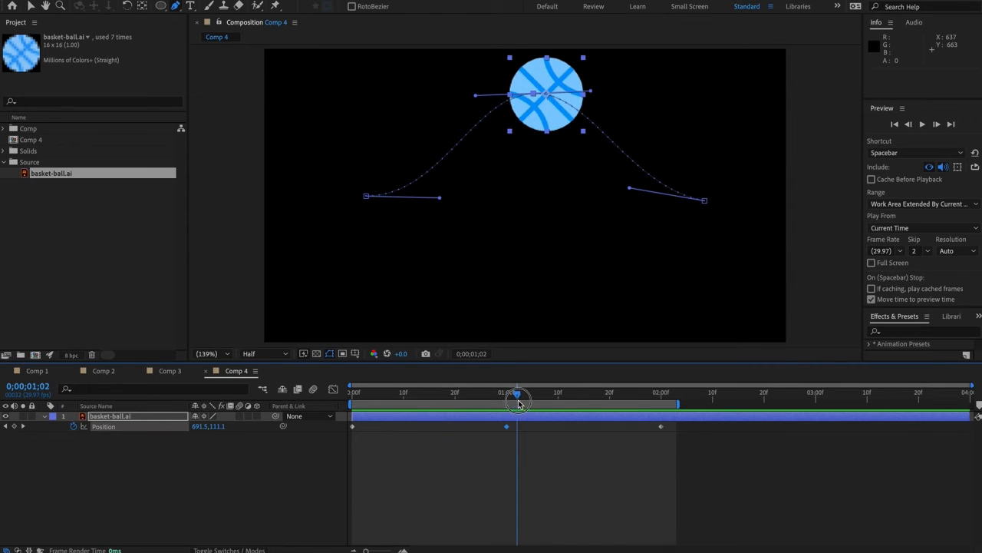
Set the 1-second keyframe's spatial interpolation to Continuous Bezier and move its incoming handle to about 502, 106 with the Selection tool.
right_click(507, 426)
click(564, 505)
click(578, 281)
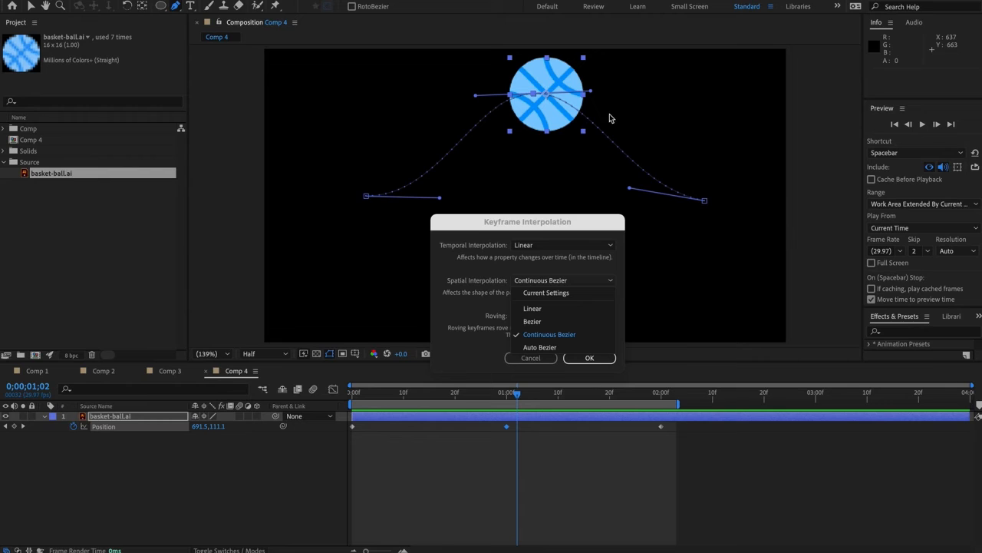
click(577, 335)
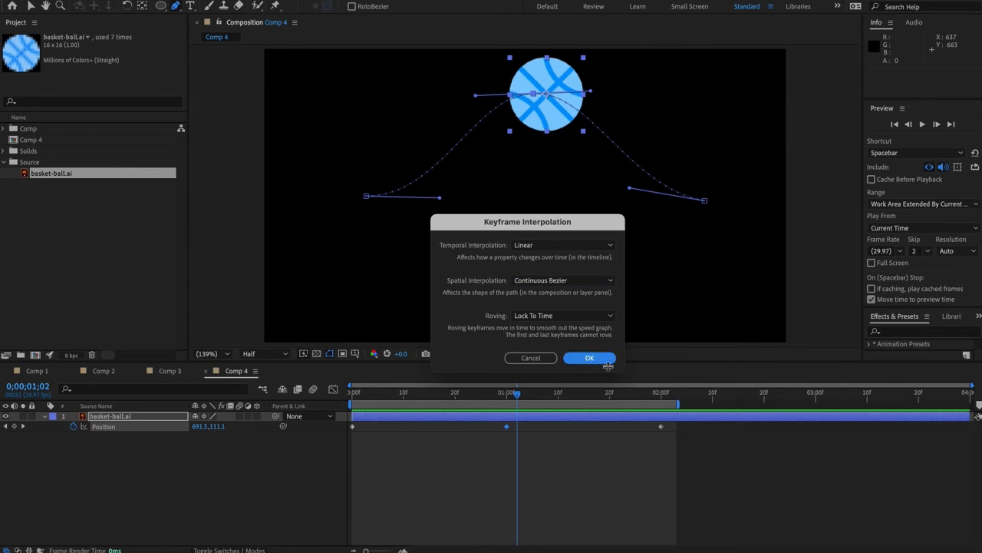
click(589, 358)
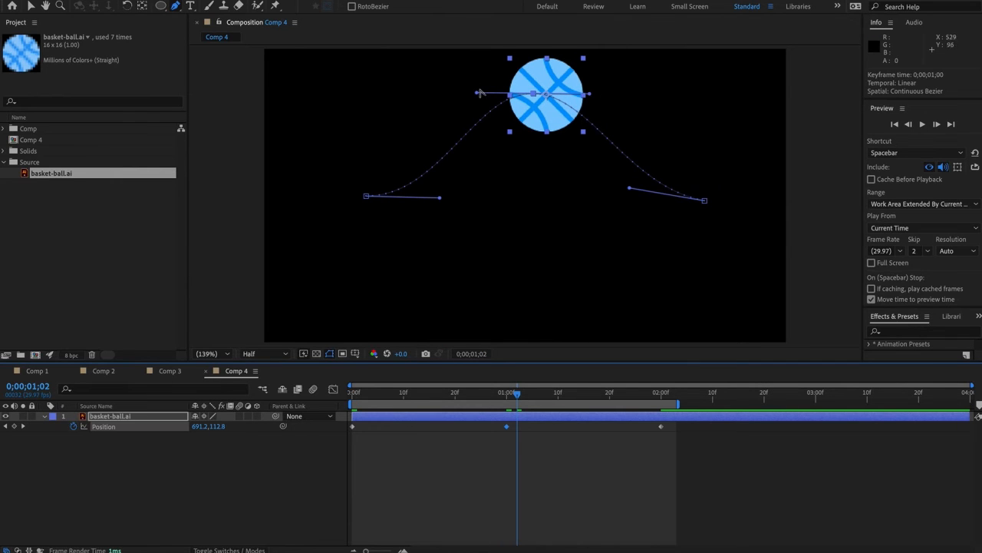
click(31, 7)
mouse_move(476, 96)
mouse_down()
mouse_move(467, 110)
mouse_move(465, 44)
mouse_move(484, 74)
mouse_move(445, 99)
mouse_move(322, 79)
mouse_move(318, 94)
mouse_move(484, 85)
mouse_move(474, 100)
mouse_move(470, 92)
mouse_up()
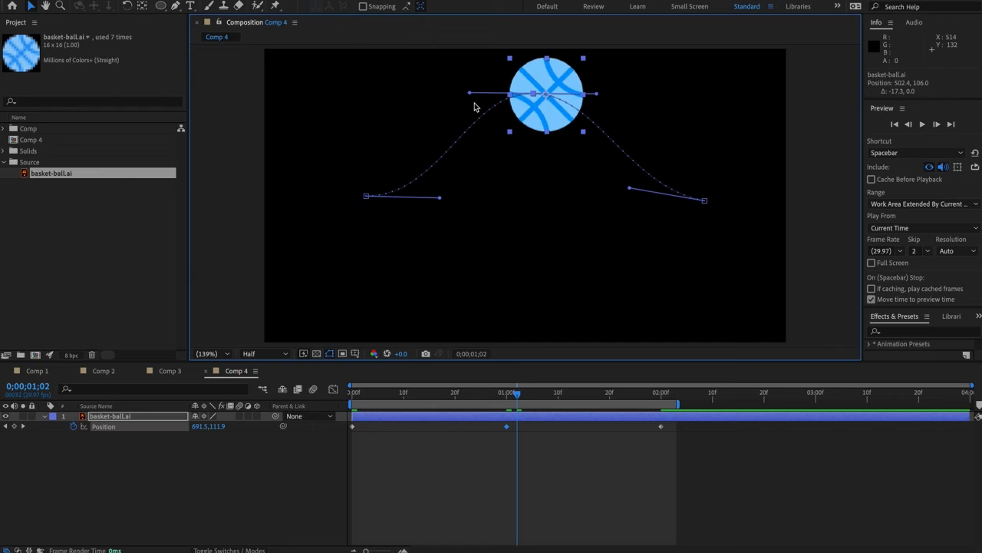
Set the spatial interpolation of the 1-second Position keyframe to Bezier.
right_click(507, 428)
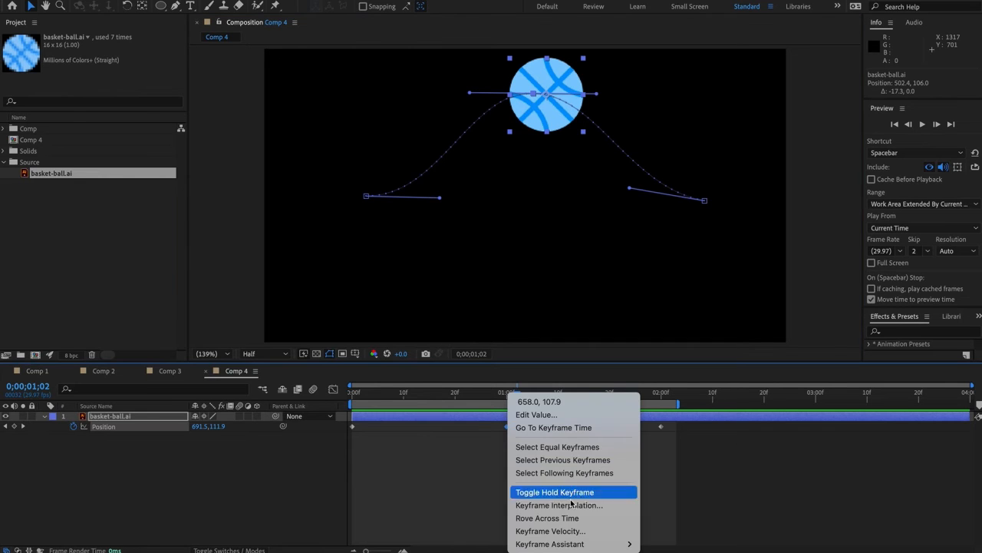
click(572, 505)
click(560, 280)
click(564, 321)
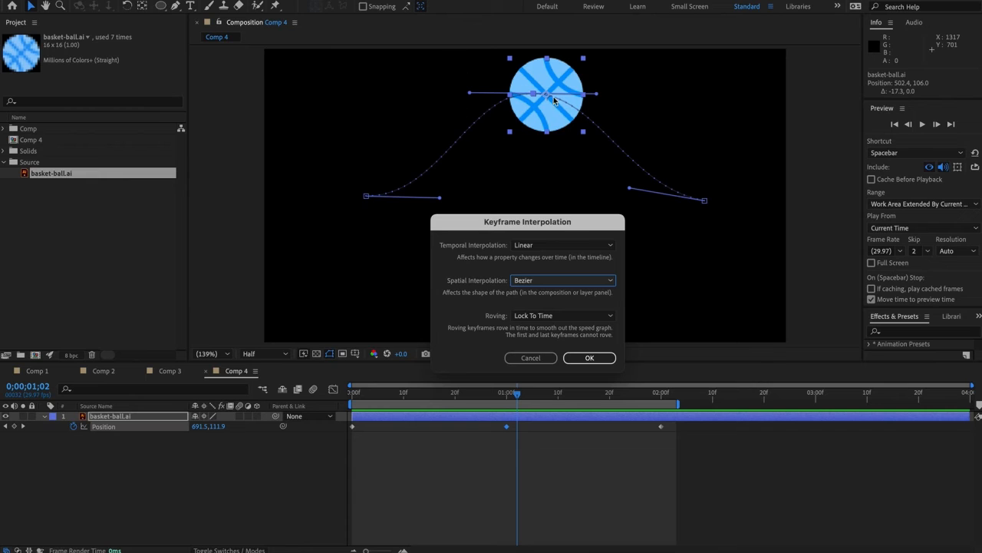
click(589, 358)
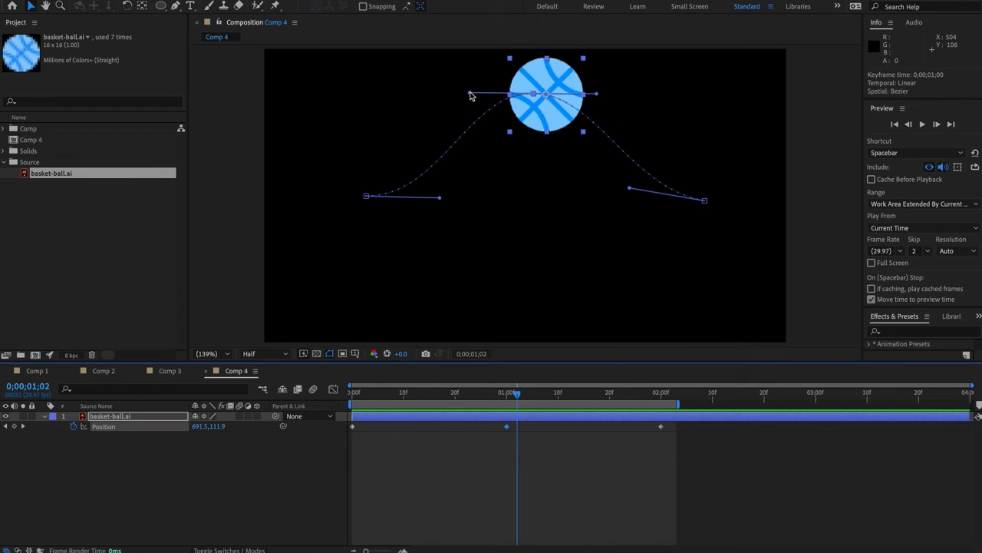
Move the 1-second keyframe's incoming path handle to about 587, 249 and its outgoing handle to about 841, 75.
drag(470, 94, 504, 150)
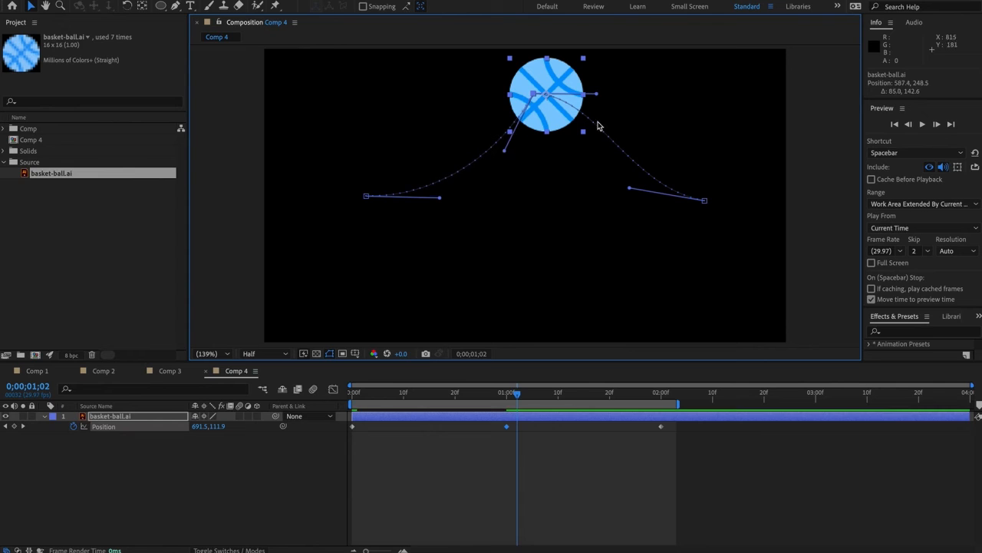
drag(599, 97, 655, 62)
drag(612, 85, 607, 79)
Preview the ball's motion along the reshaped path from the first frame and return to 0;00;01;02.
drag(462, 400, 340, 404)
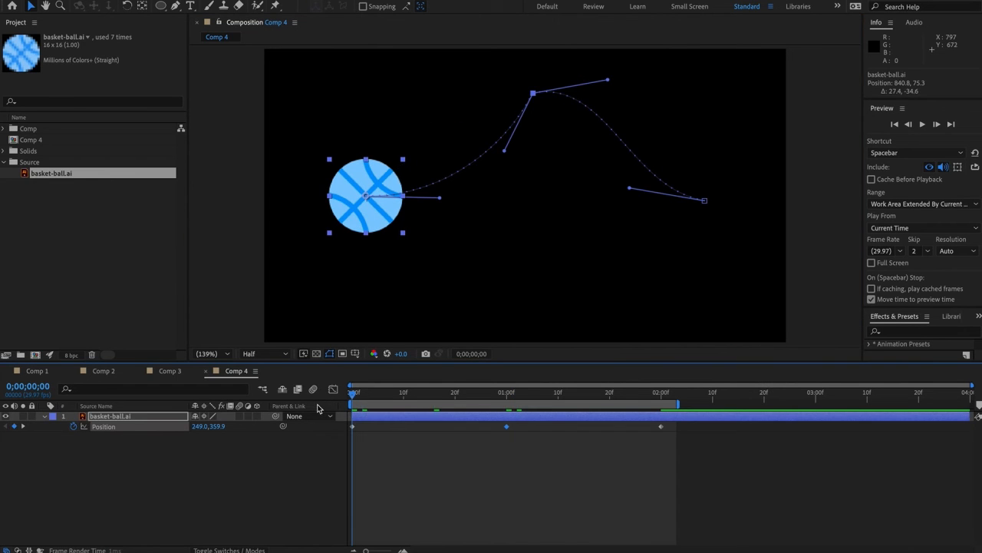
key(space)
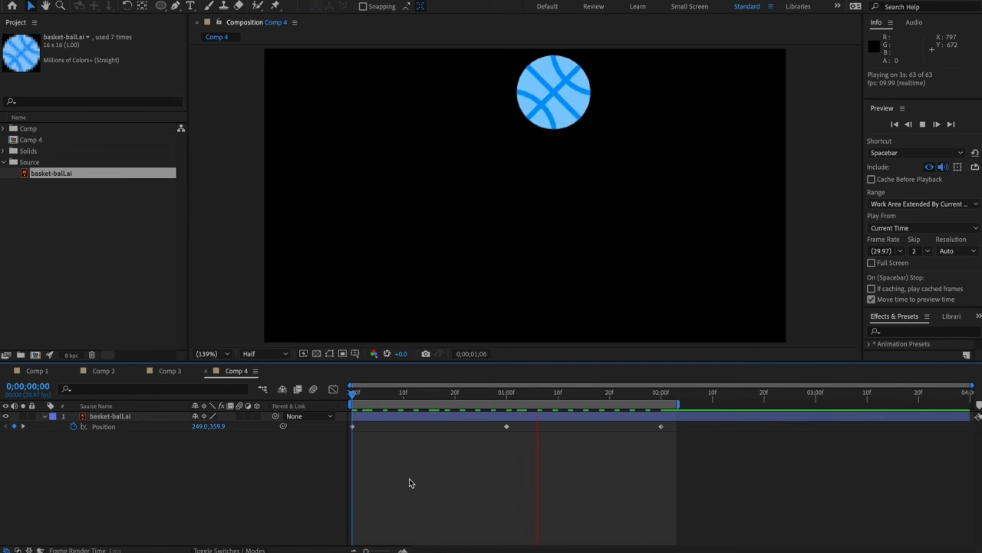
click(515, 393)
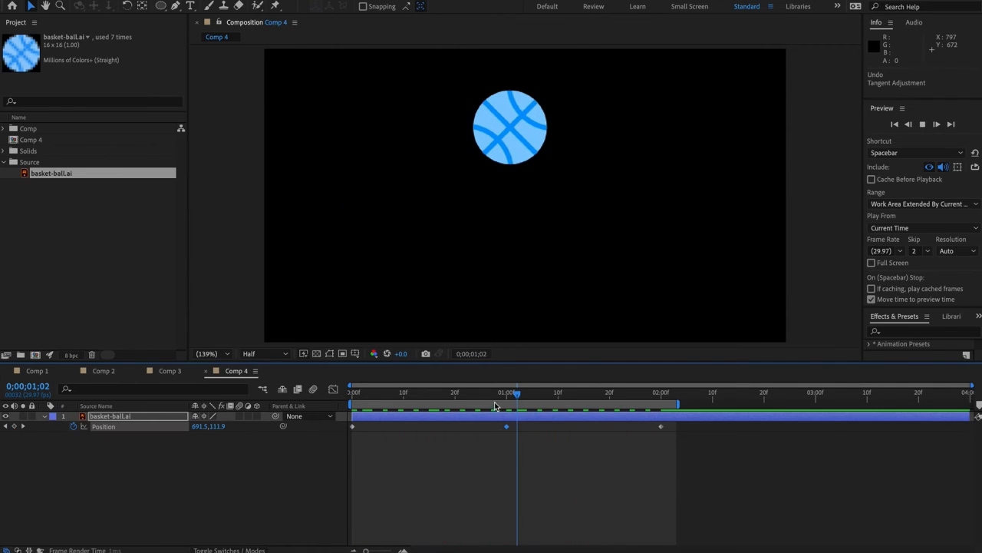
Set the spatial interpolation of the 1-second Position keyframe to Auto Bezier.
click(507, 393)
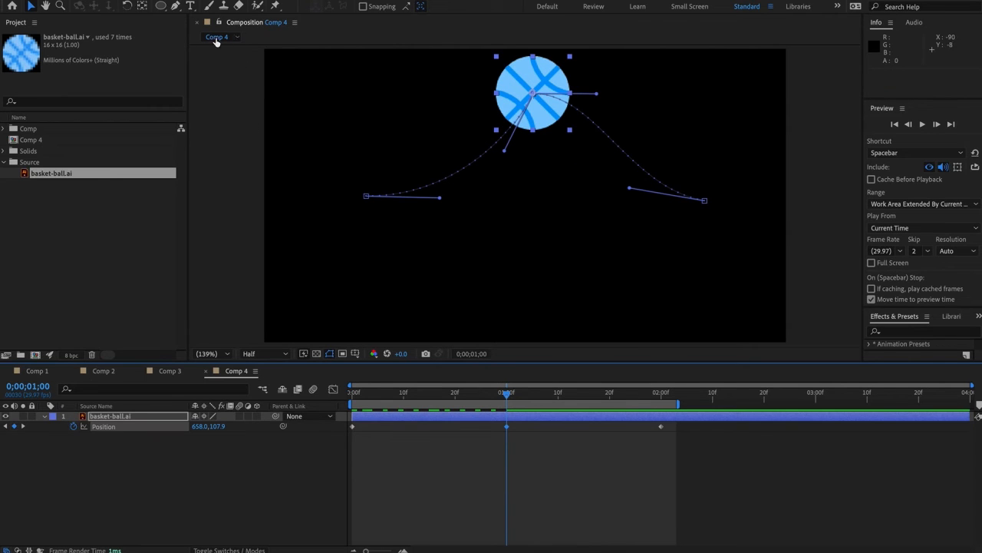
right_click(507, 426)
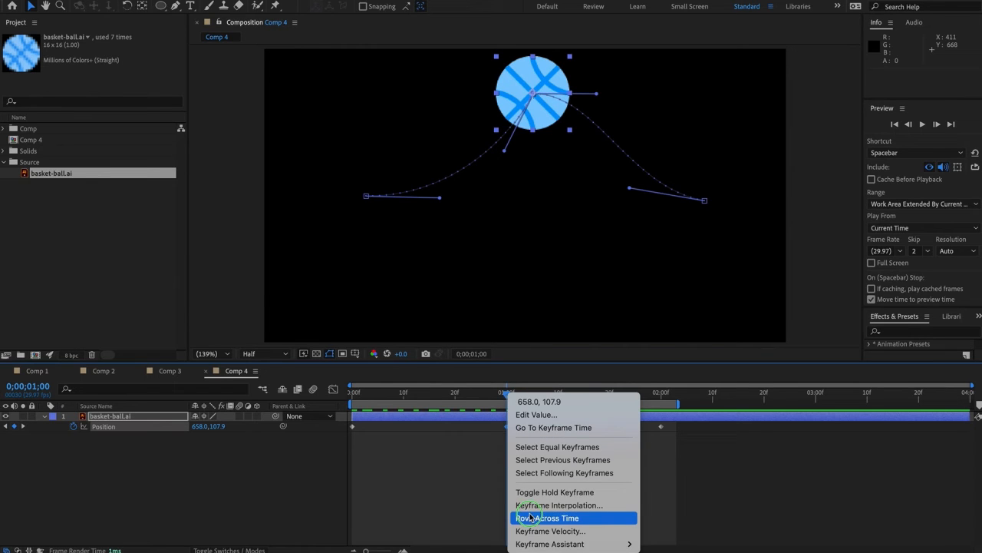
click(529, 505)
click(529, 282)
click(537, 345)
click(587, 358)
With the Pen tool, convert the 1-second path point to a corner and pull out smooth handles, the outgoing one to about 893, 104.
click(175, 6)
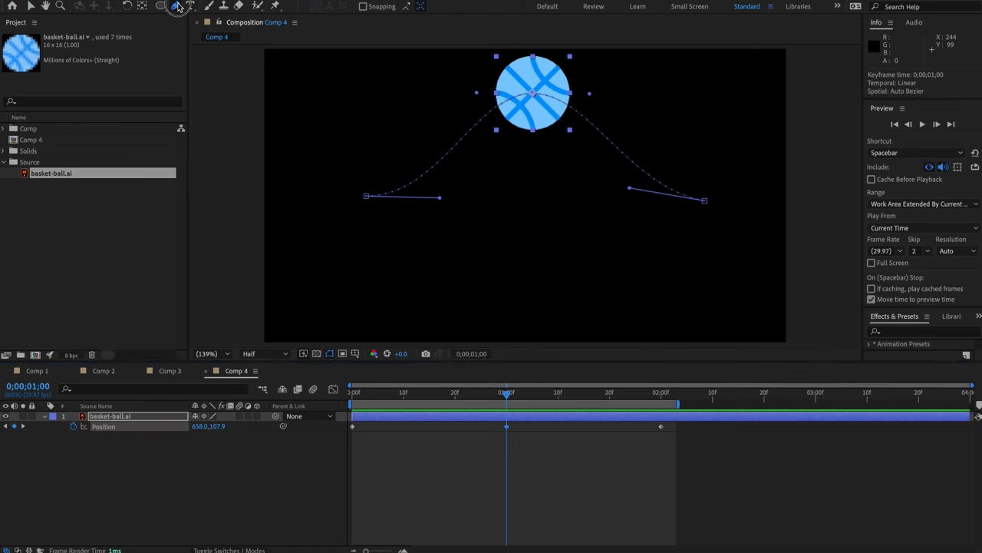
click(198, 6)
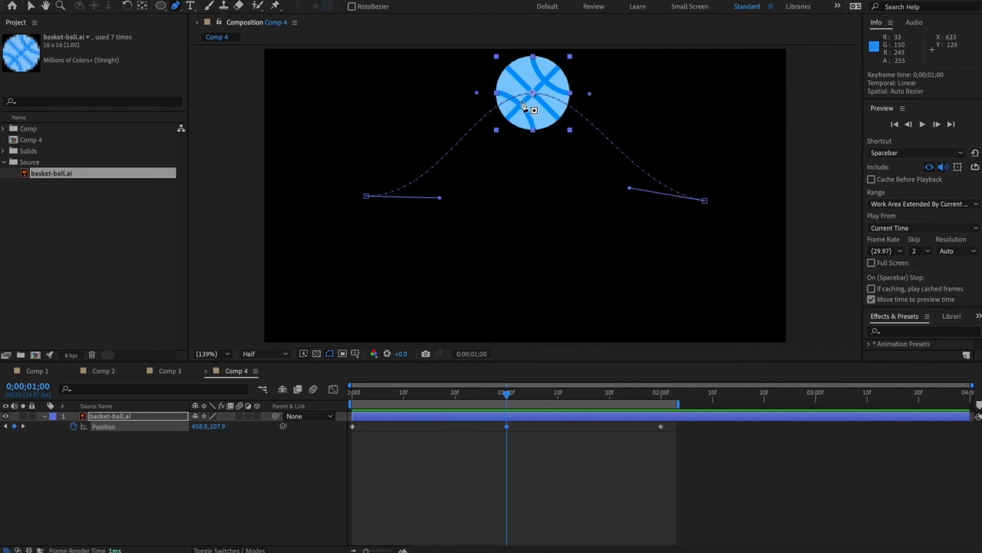
drag(533, 94, 576, 149)
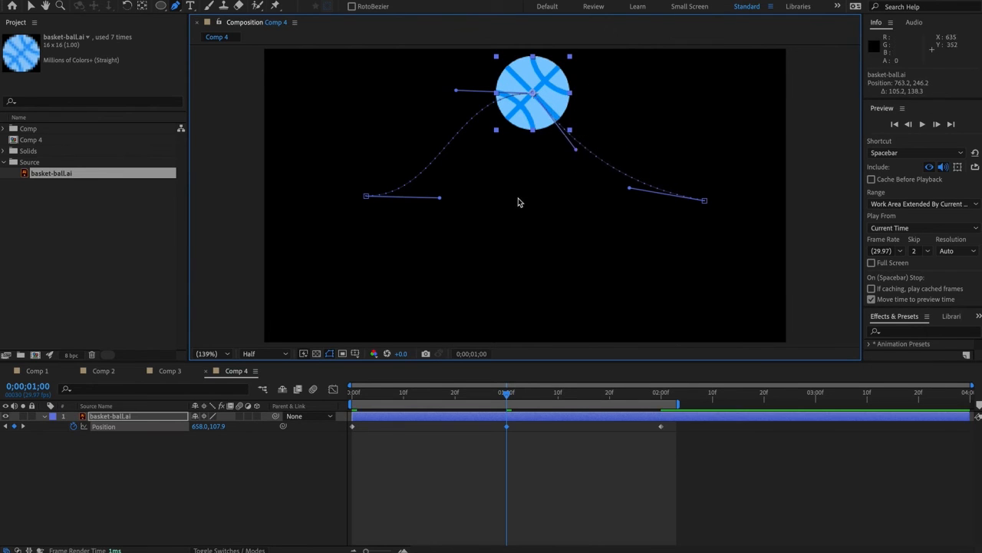
click(533, 94)
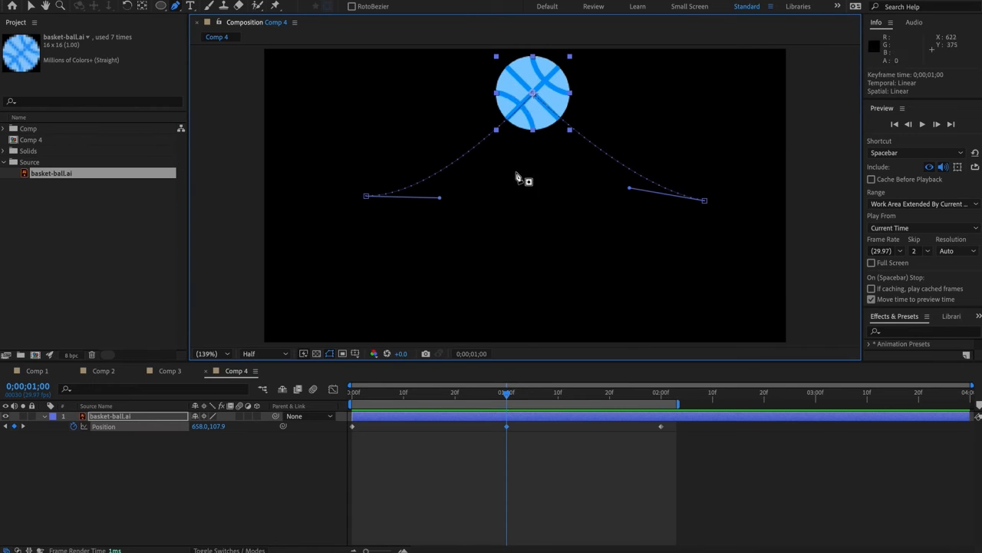
drag(533, 93, 630, 91)
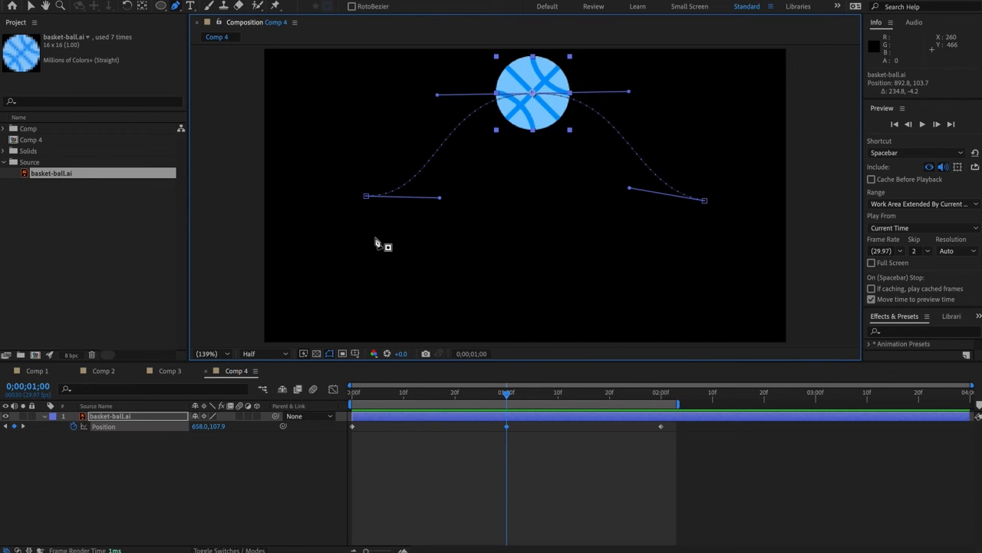
Return to the Selection tool and check the 1-second keyframe's spatial interpolation type without changing it.
click(176, 9)
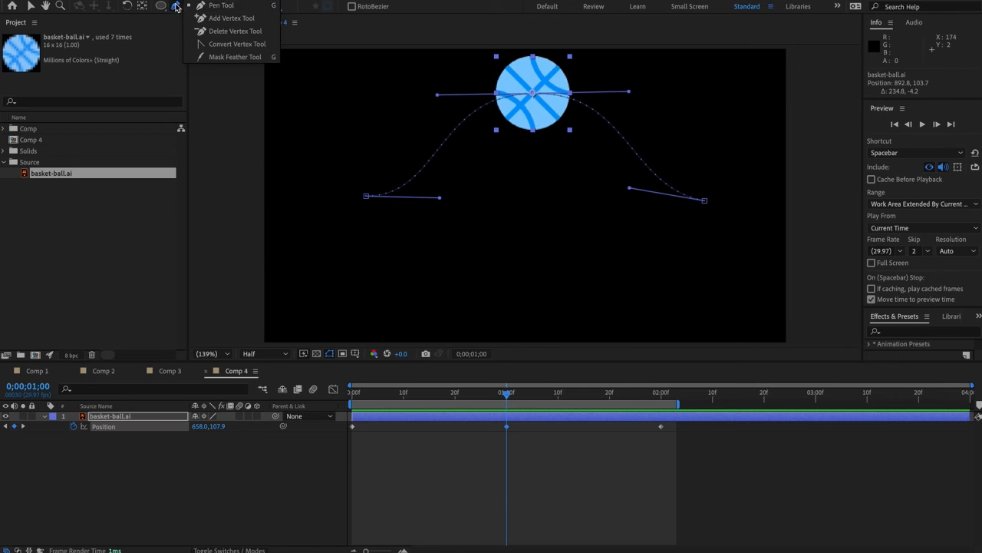
click(30, 6)
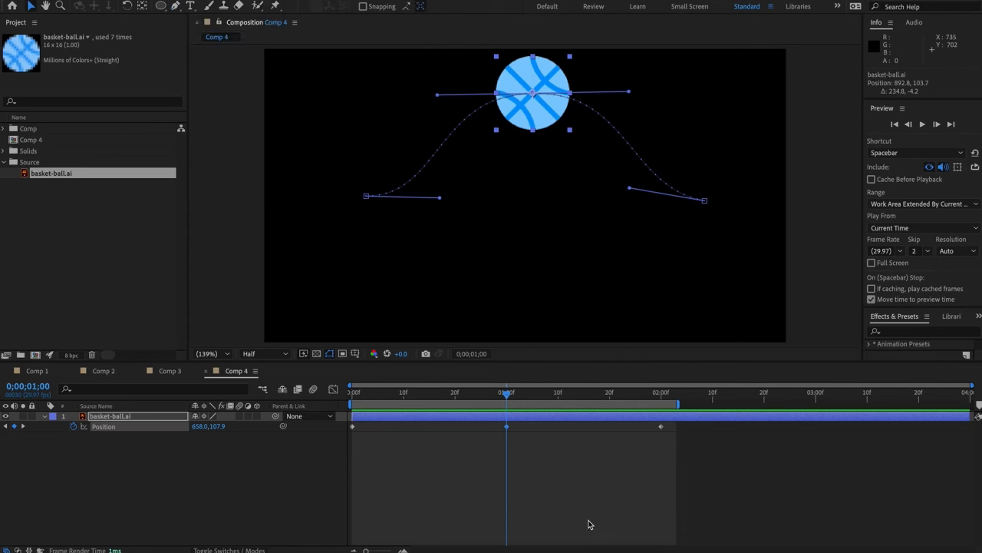
right_click(504, 427)
click(553, 505)
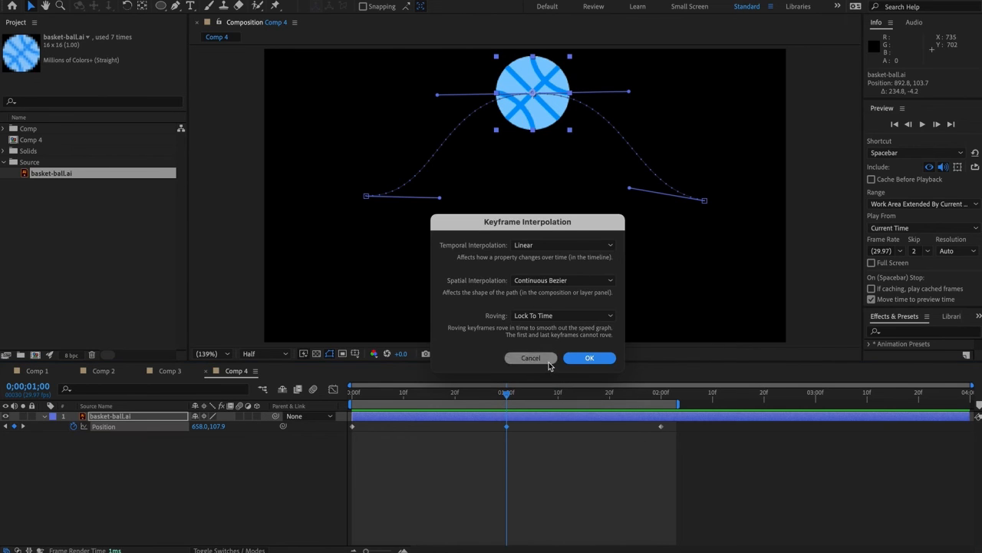
click(549, 362)
Shorten the 1-second keyframe's Continuous Bezier path handles, keeping them nearly horizontal, and place the playhead at 0;00;01;00.
mouse_move(630, 92)
mouse_down()
mouse_move(641, 102)
mouse_move(622, 83)
mouse_move(619, 93)
mouse_up()
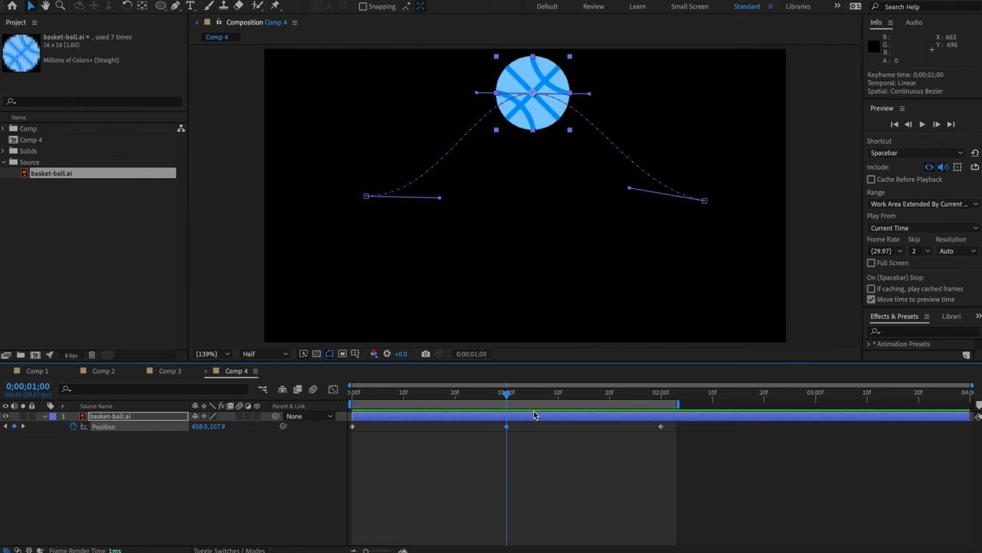
mouse_move(511, 394)
mouse_down()
mouse_move(353, 389)
mouse_move(522, 382)
mouse_move(694, 403)
mouse_move(353, 388)
mouse_move(503, 381)
mouse_up()
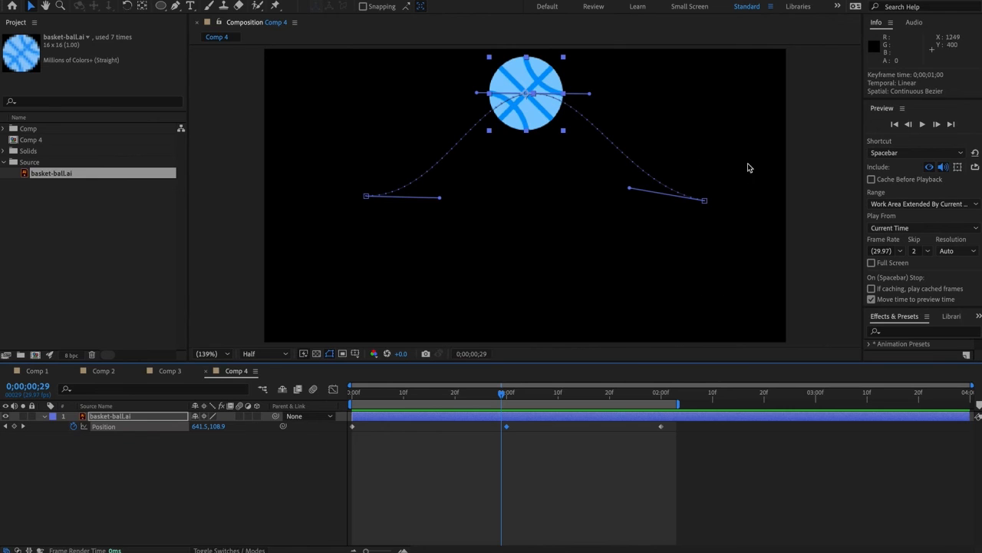
click(508, 396)
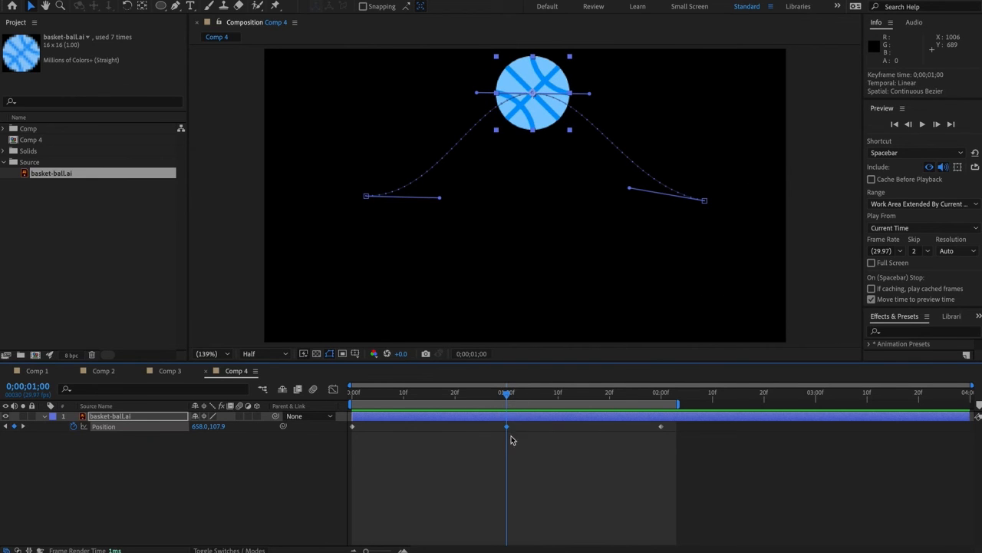
Make the 1-second Position keyframe a hold keyframe and scrub through the motion up to 0;00;02;00.
right_click(507, 426)
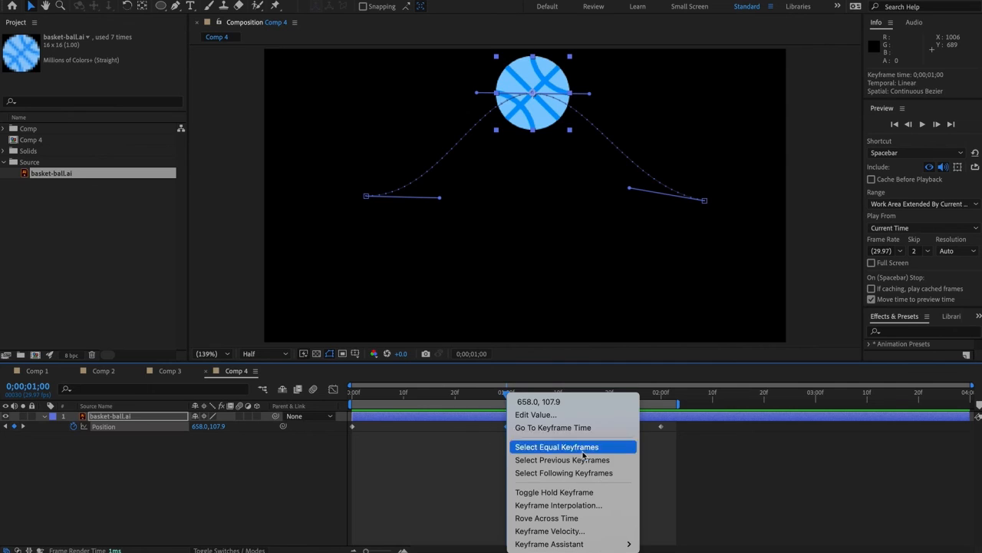
click(535, 493)
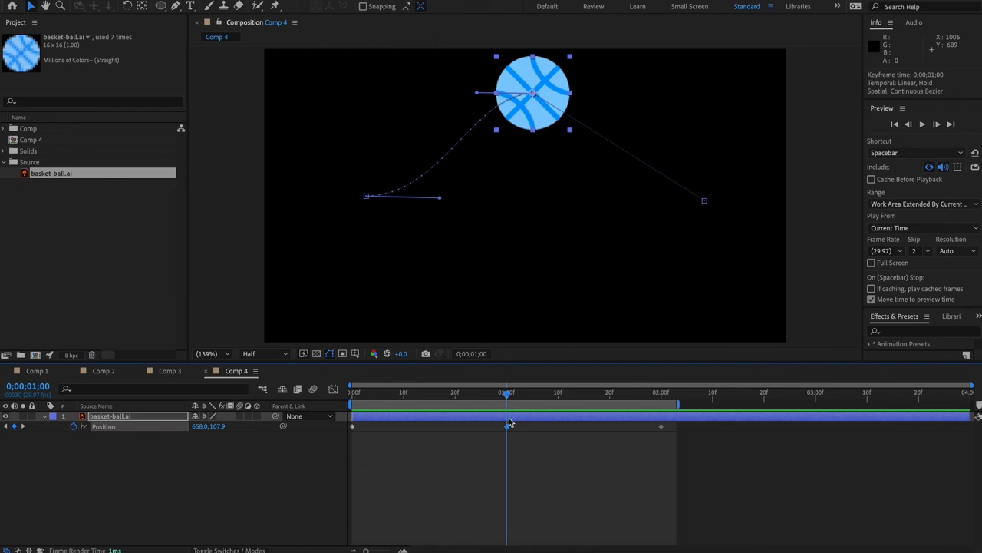
drag(512, 403, 460, 401)
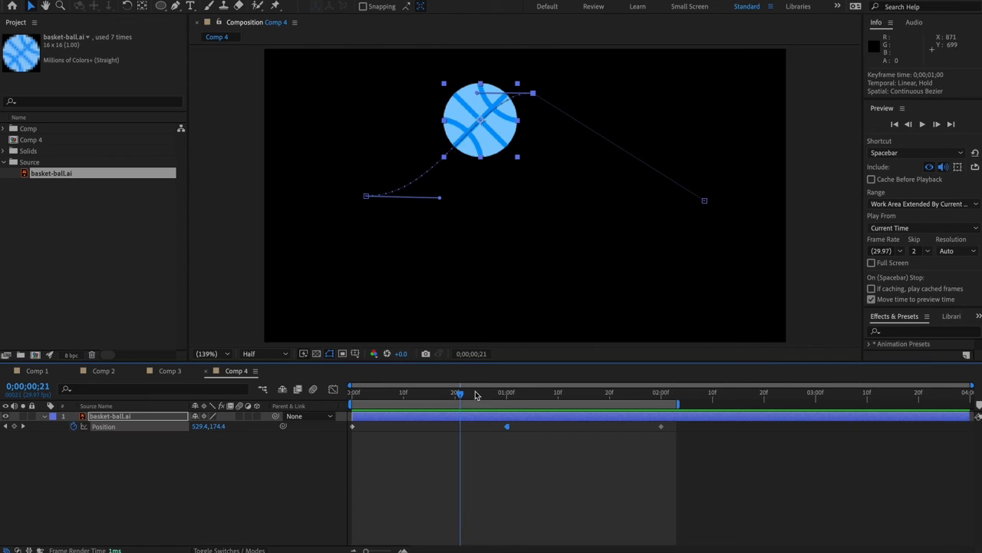
drag(476, 395, 506, 395)
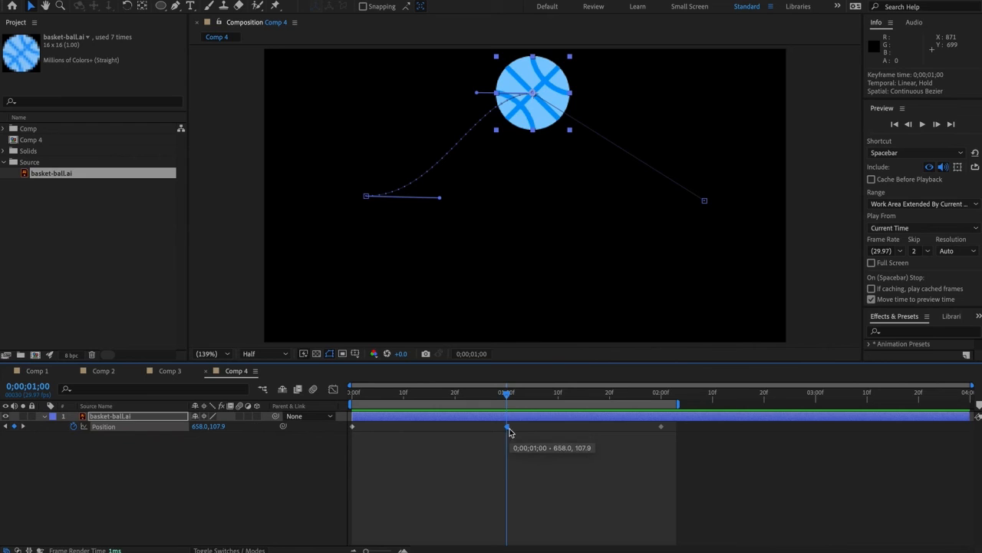
drag(510, 394, 667, 398)
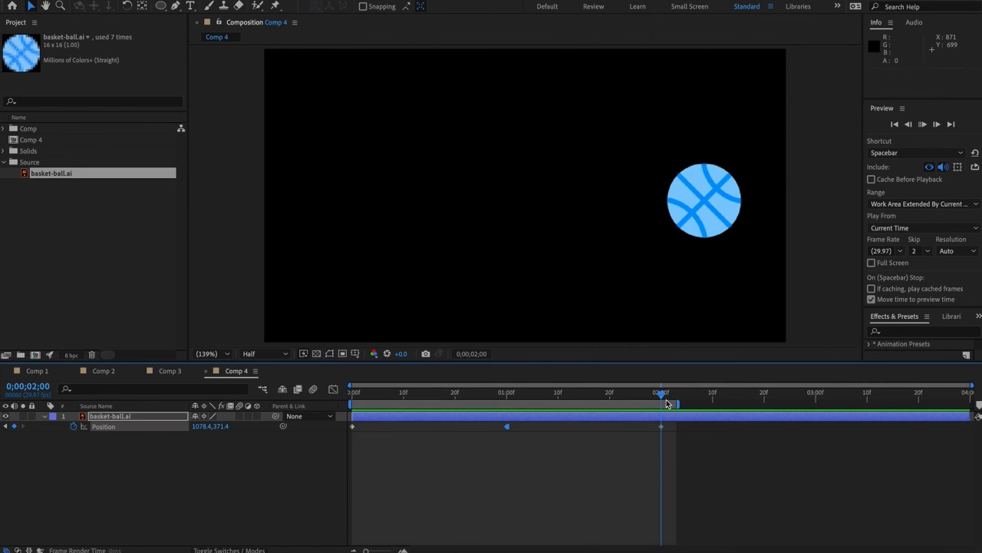
Extend the work area to end at about 0;00;02;19 and preview the held motion from the first frame.
key(space)
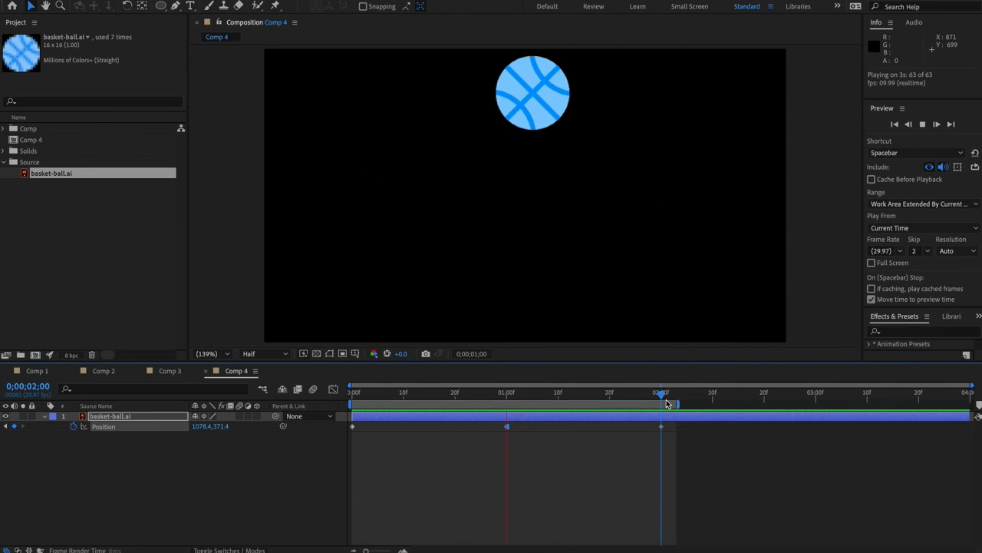
drag(678, 409, 760, 405)
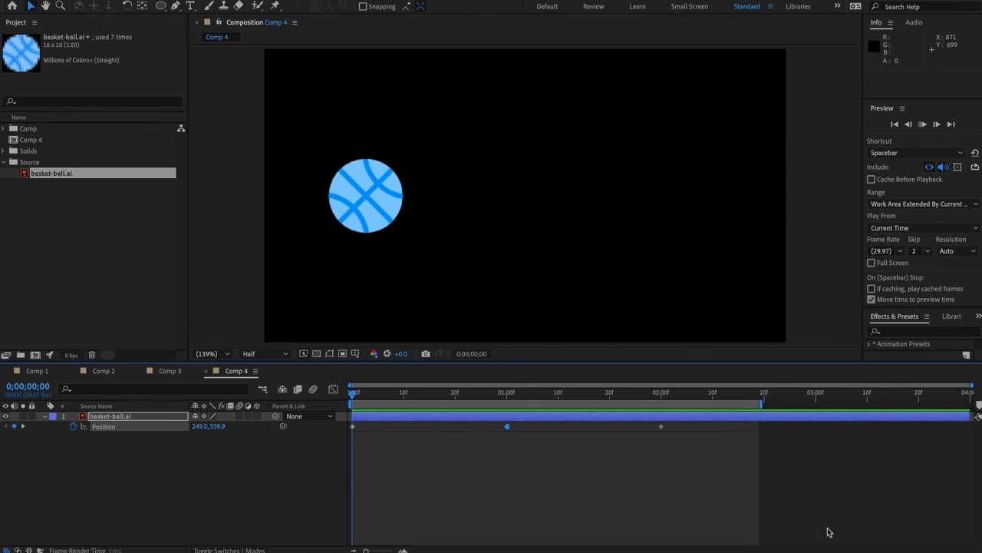
key(space)
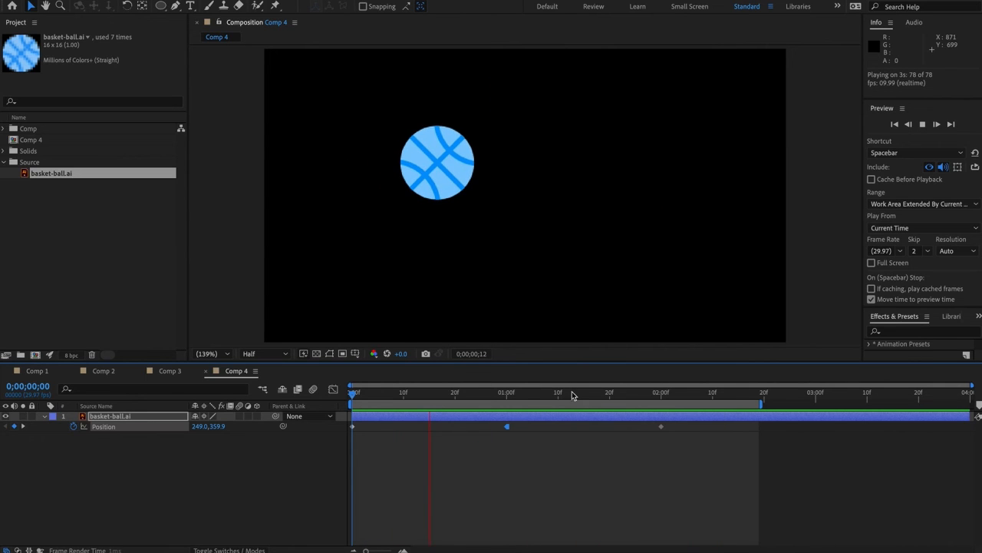
Delete the 2-second Position keyframe and add one at 0;00;01;13 with the ball at about 1093, 428.
click(661, 426)
key(Delete)
drag(502, 395, 514, 416)
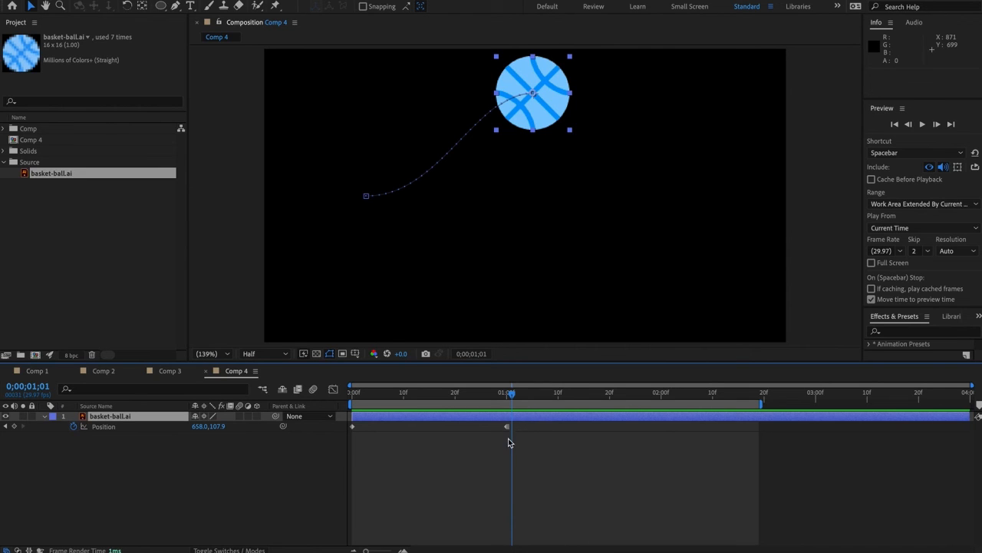
drag(508, 396, 574, 396)
drag(559, 97, 789, 267)
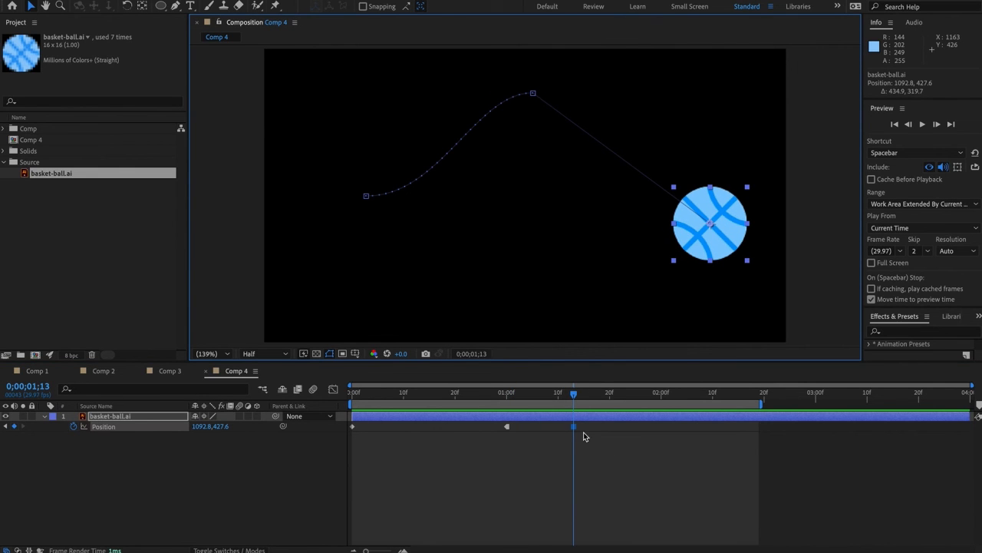
Add Position keyframes at 0;00;01;24 with the ball at about 641, 543, and at 0;00;02;00 with the ball above and slightly left of that point.
click(651, 396)
drag(636, 398, 630, 396)
drag(719, 225, 558, 301)
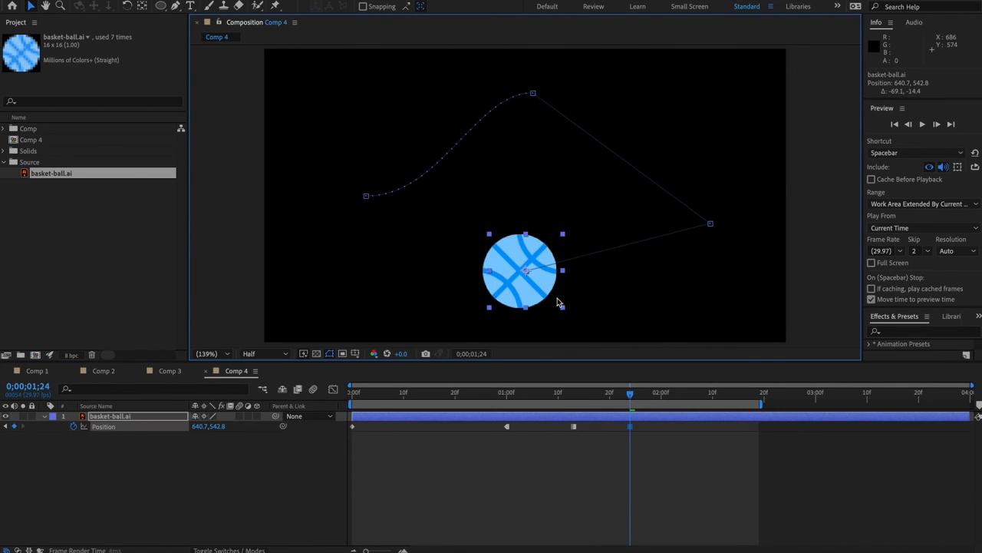
click(660, 396)
drag(506, 231, 466, 127)
Preview the ball jumping between the hold keyframes from the first frame, then stop and deselect the keyframes.
drag(651, 396, 345, 396)
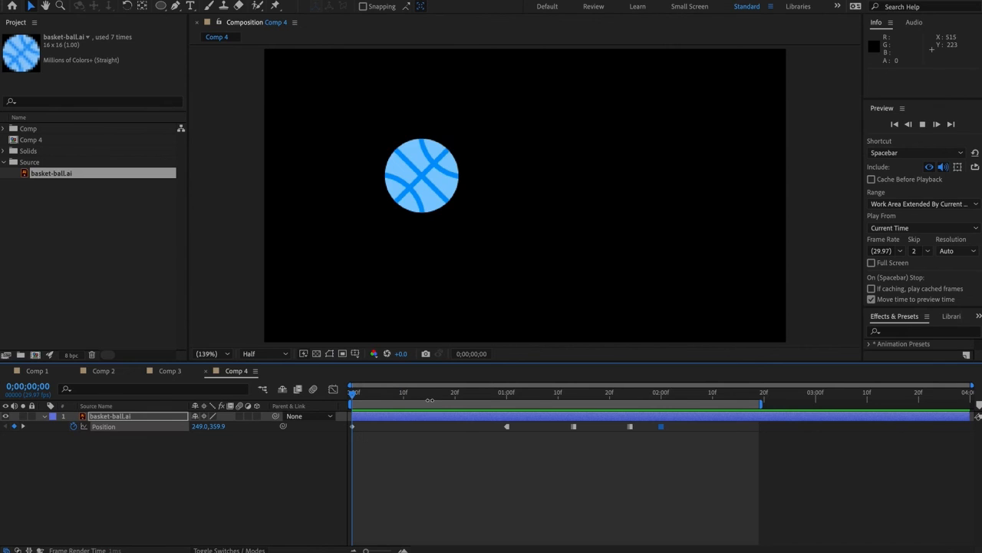
key(space)
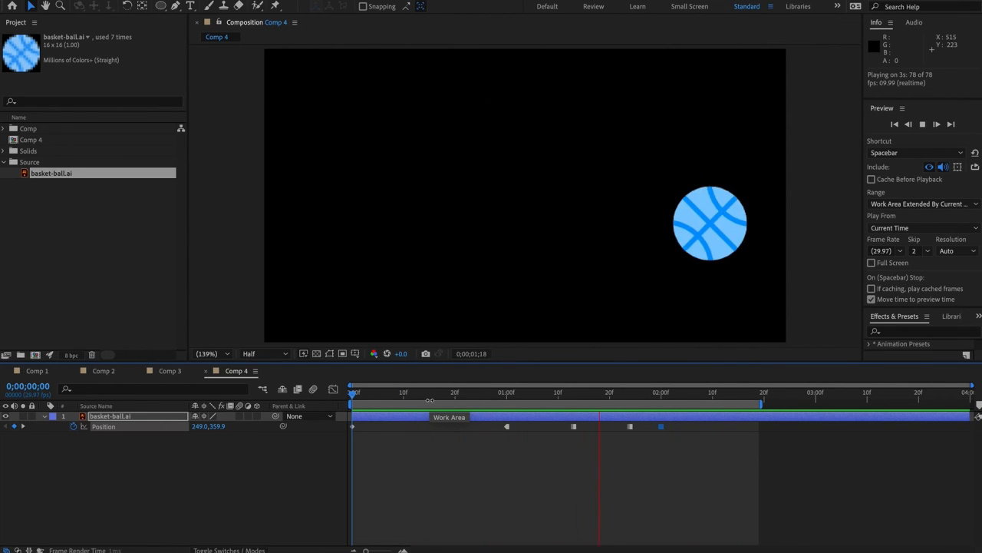
key(space)
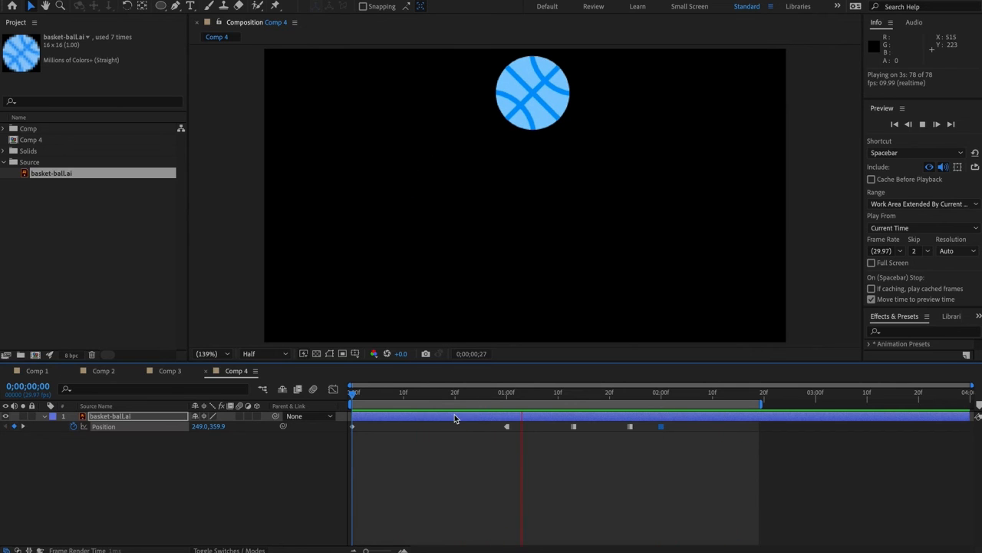
click(699, 452)
Convert the 1-second Position keyframe from hold back to Linear temporal interpolation and check its interpolation settings.
mouse_move(508, 396)
mouse_down()
mouse_move(473, 391)
mouse_move(511, 400)
mouse_move(477, 443)
mouse_up()
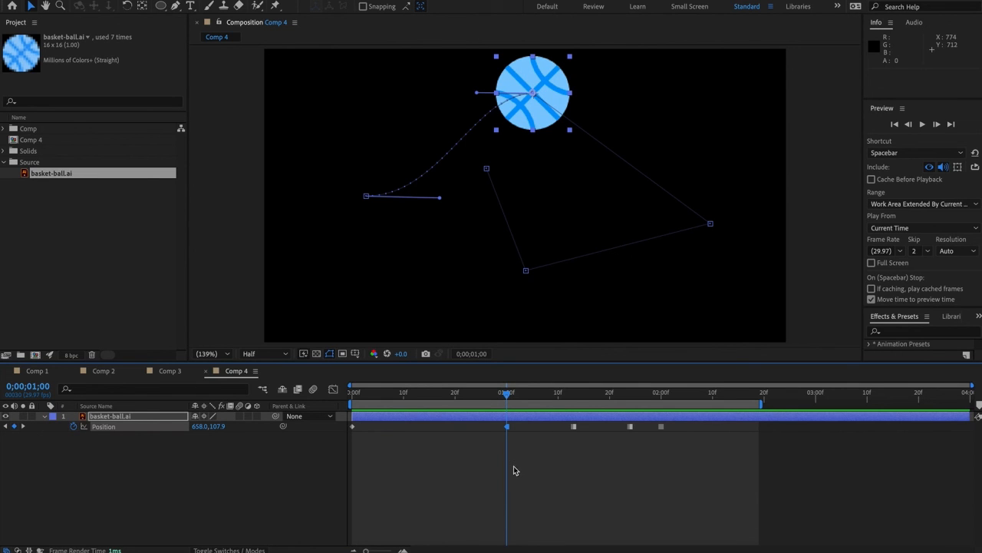
ctrl+alt+click(508, 427)
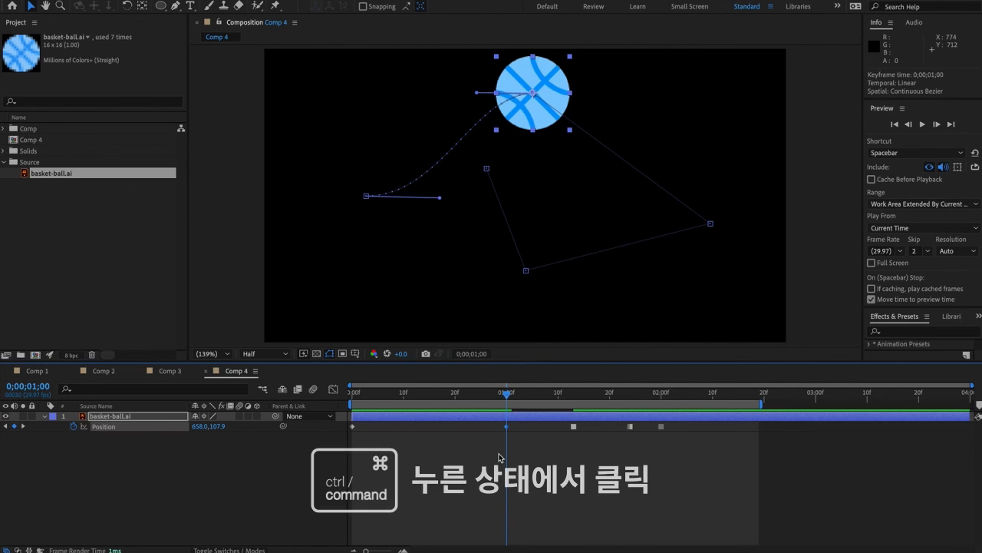
mouse_move(509, 398)
mouse_down()
mouse_move(458, 396)
mouse_move(537, 396)
mouse_move(445, 396)
mouse_move(522, 396)
mouse_up()
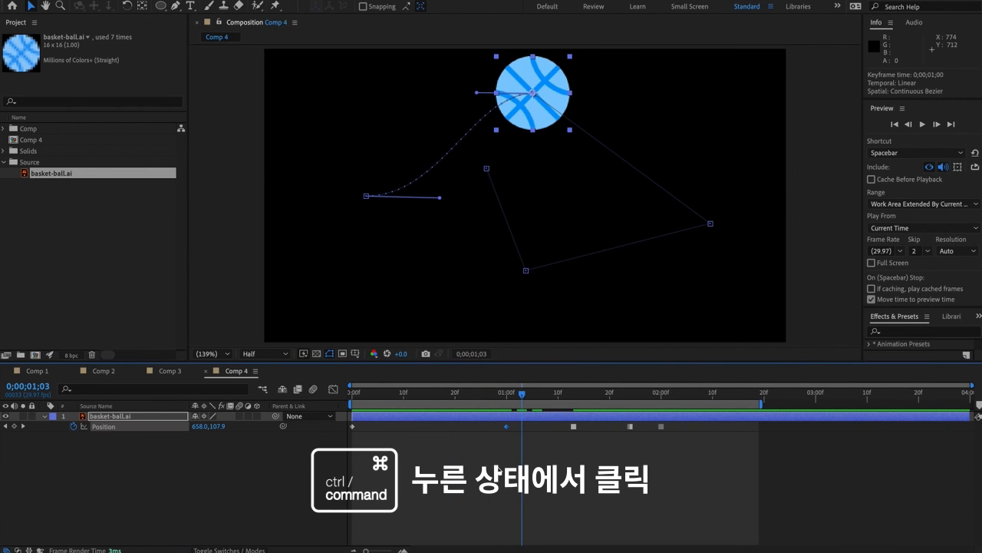
right_click(506, 426)
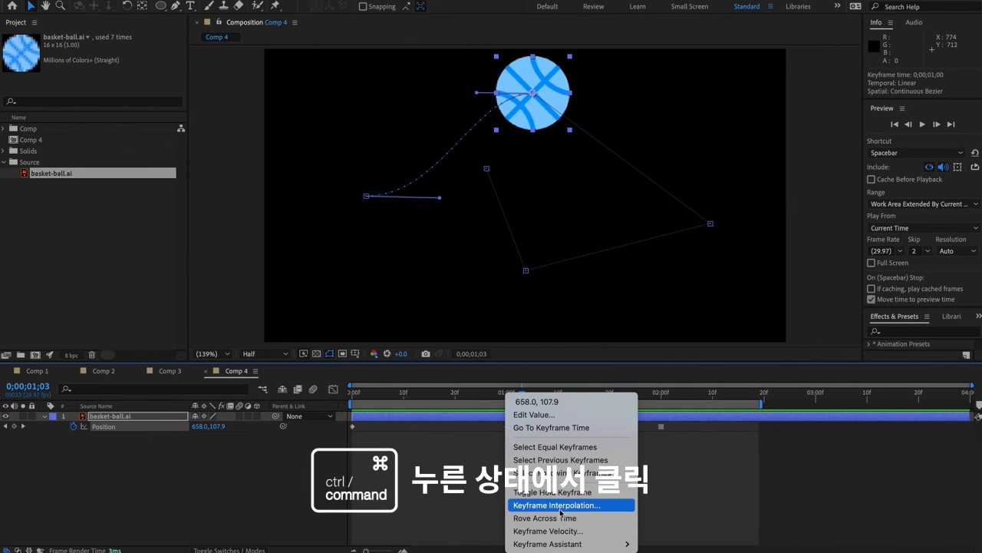
click(591, 505)
click(540, 359)
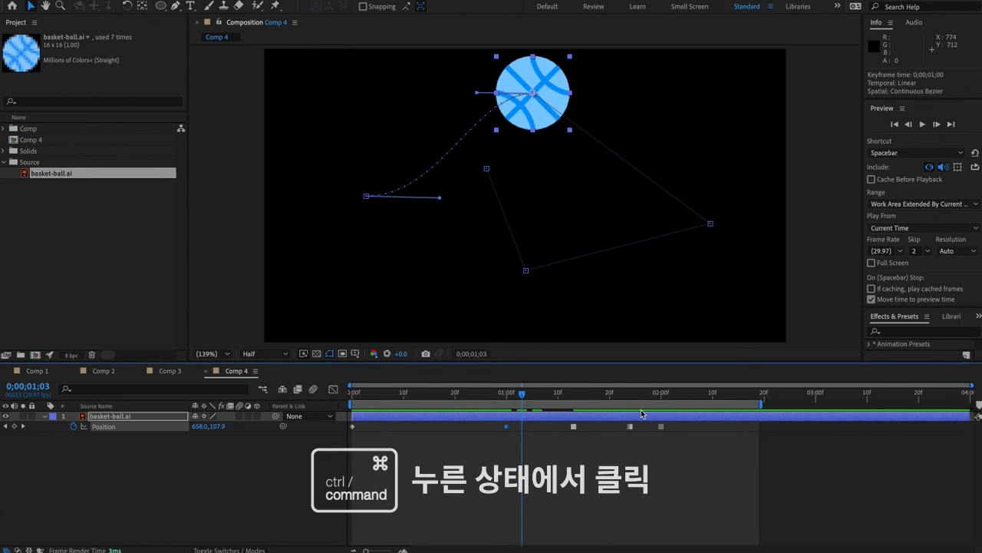
Preview the ball's motion from near the first frame with the converted 1-second keyframe.
drag(582, 394, 375, 399)
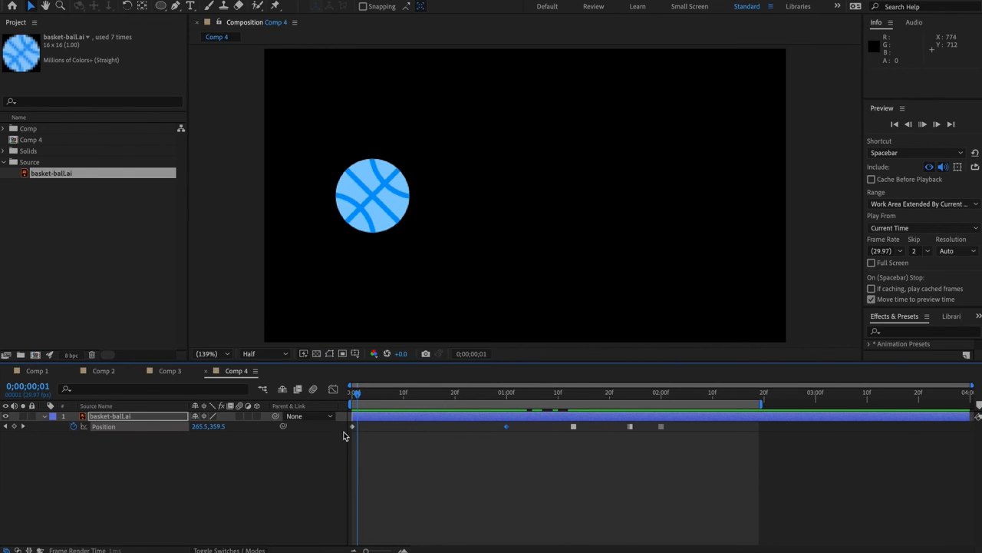
key(space)
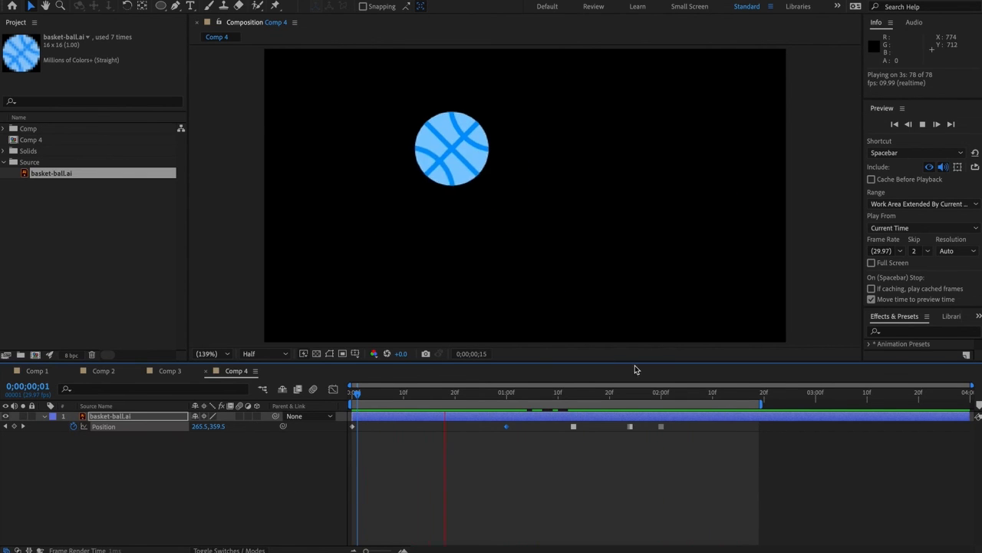
key(space)
Select all Position keyframes and compress their spacing proportionally so the last one falls at 0;00;01;00.
drag(733, 450, 293, 387)
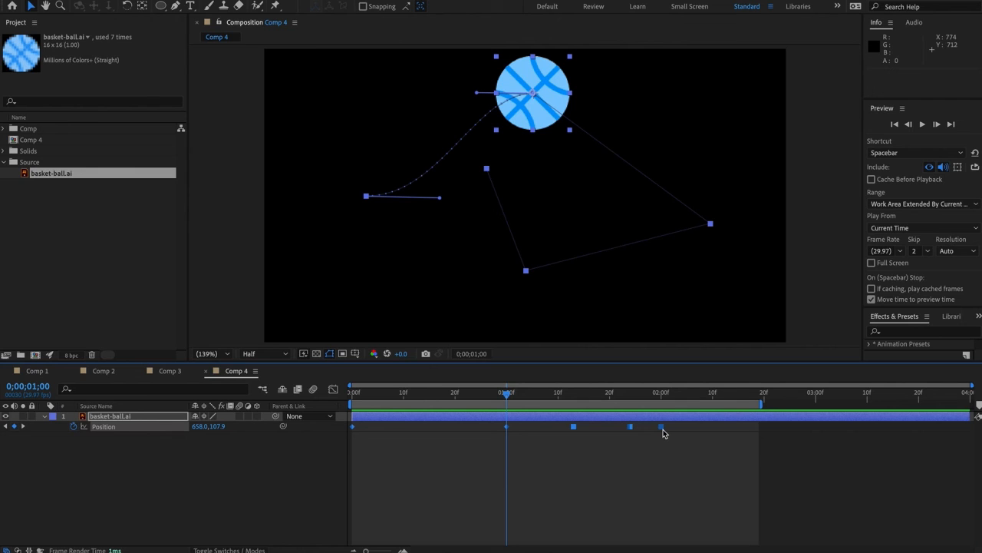
drag(663, 433, 620, 440)
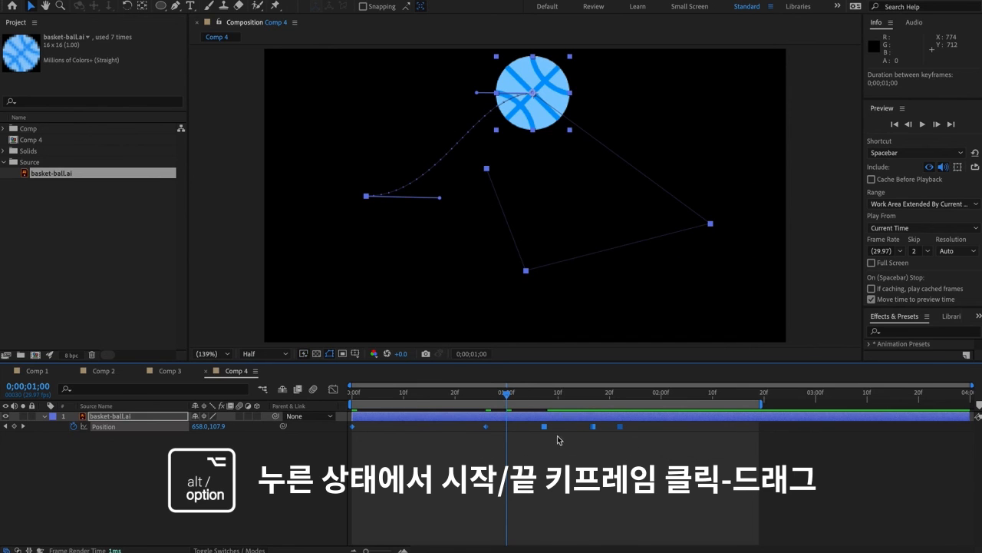
drag(620, 433, 506, 430)
Play the compressed animation from the first frame and set the work area to end at 0;00;01;04.
drag(470, 400, 314, 418)
key(space)
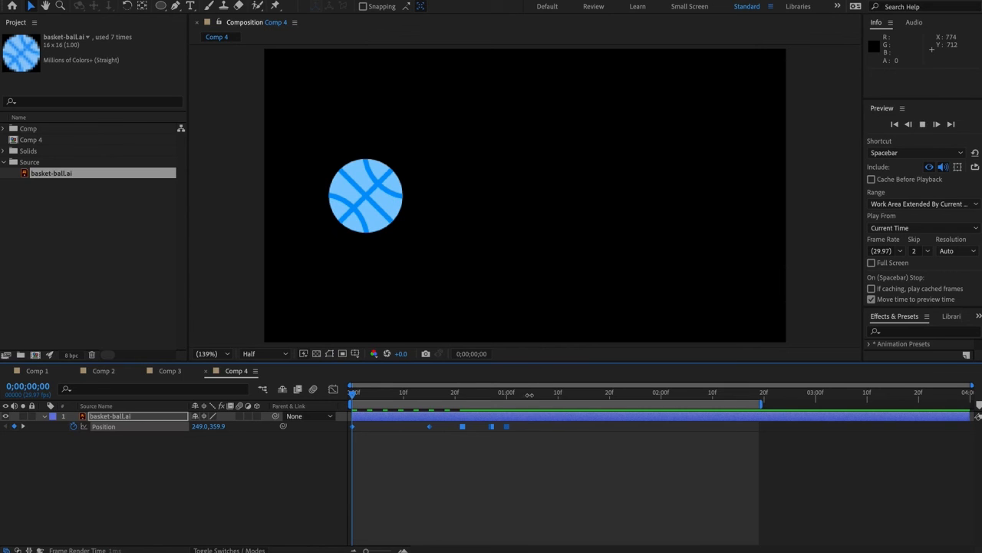
click(529, 395)
key(n)
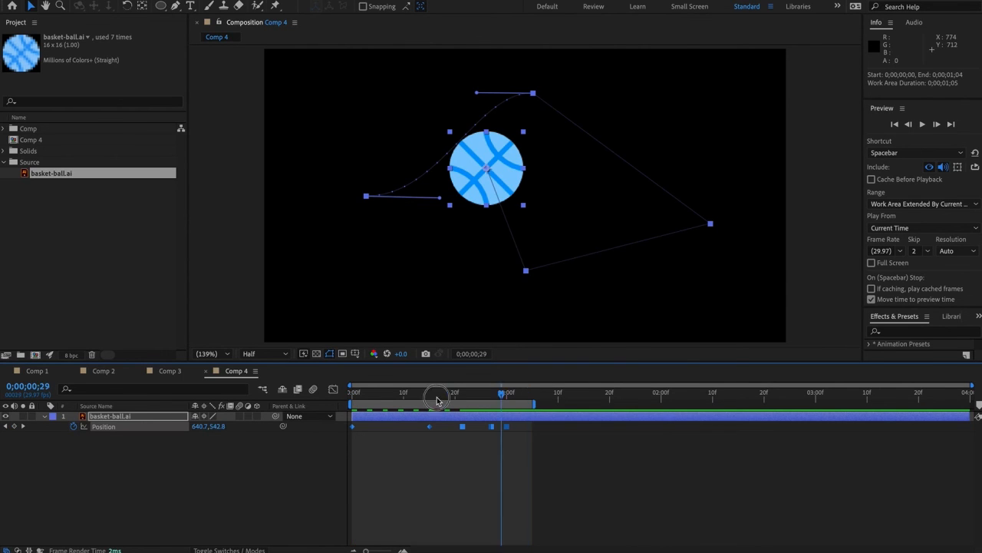
Preview the shortened work area and scrub to 0;00;00;16.
key(space)
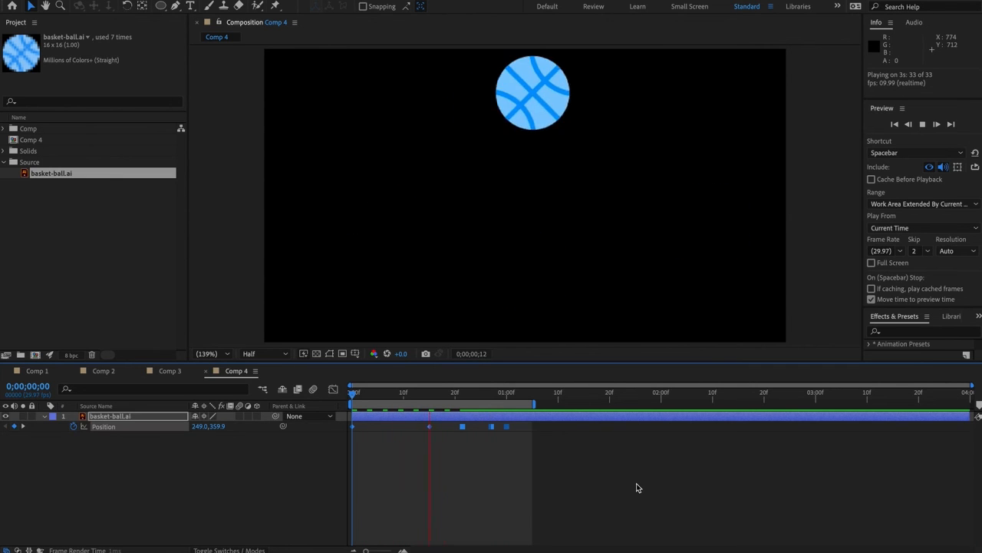
key(space)
drag(437, 395, 434, 394)
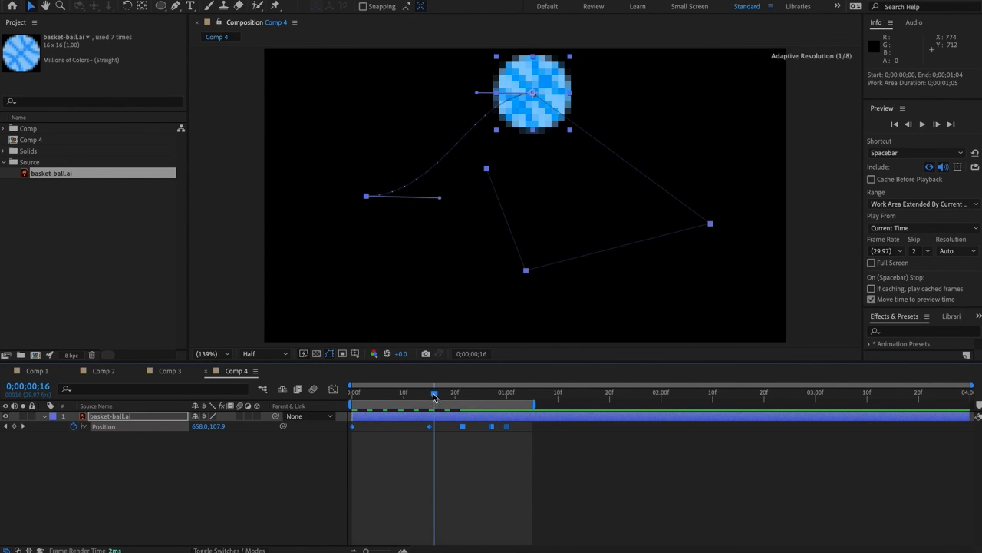